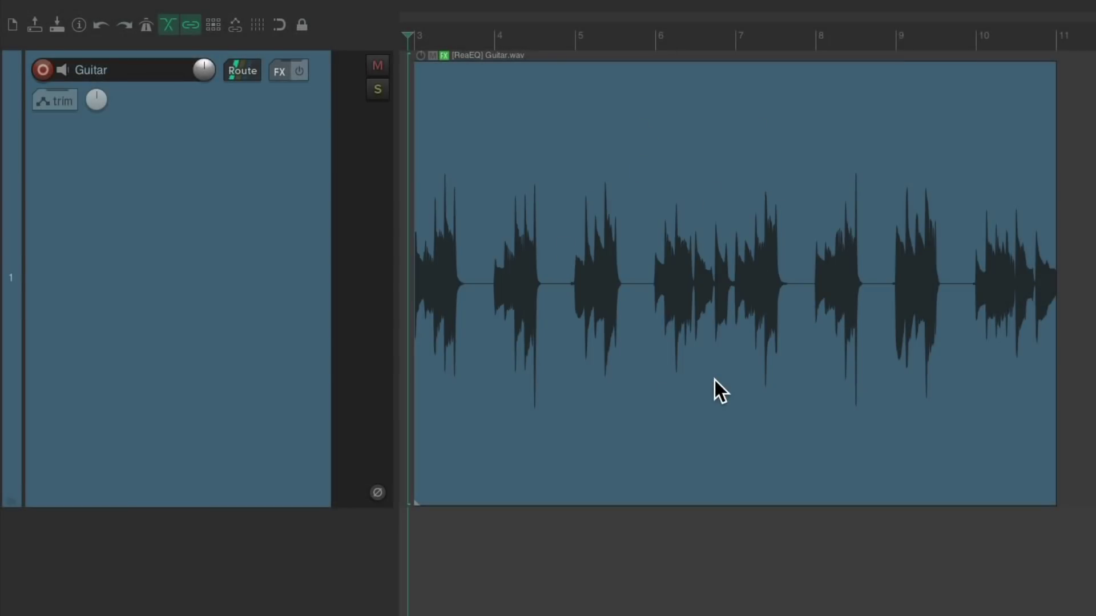
Play the Guitar track with its ReaEQ, then stop playback
key("space")
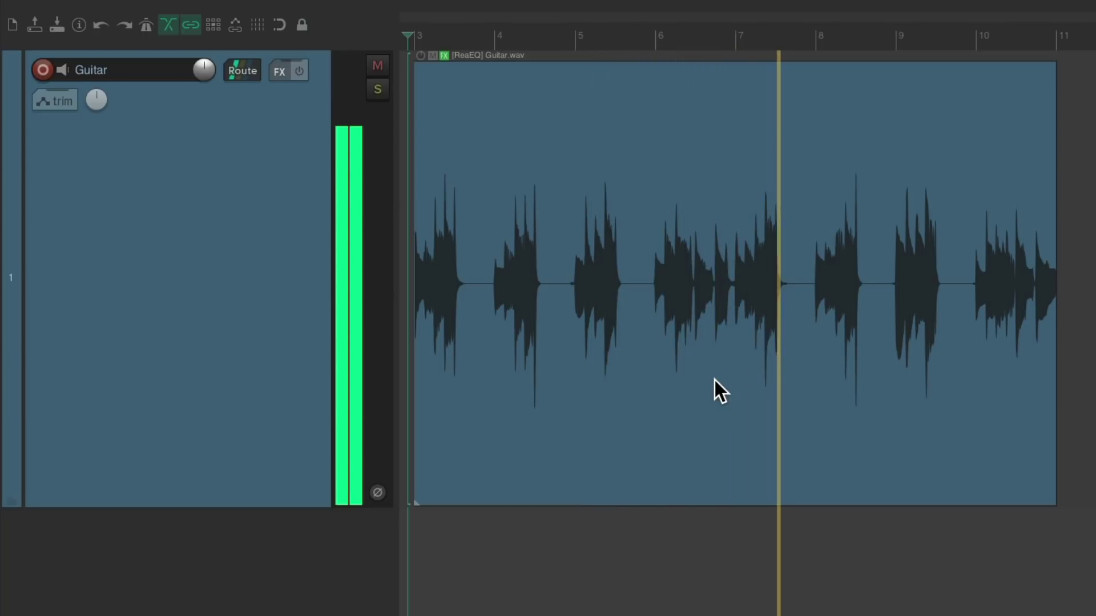
key("space")
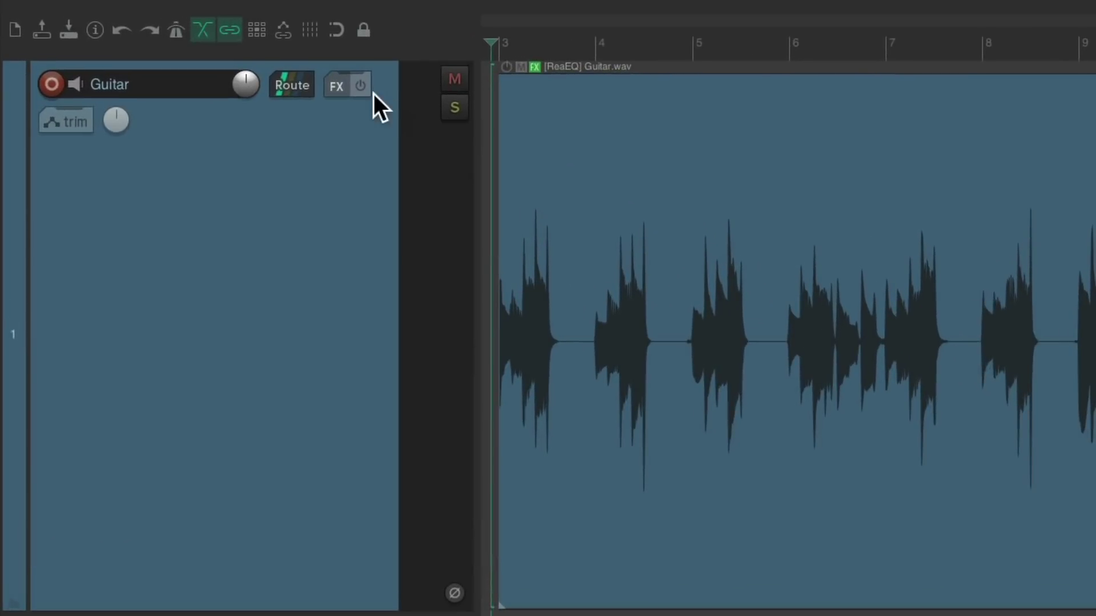
Filter the Guitar track's Add FX list to Cockos plugins and select ReaDelay
left_click(339, 87)
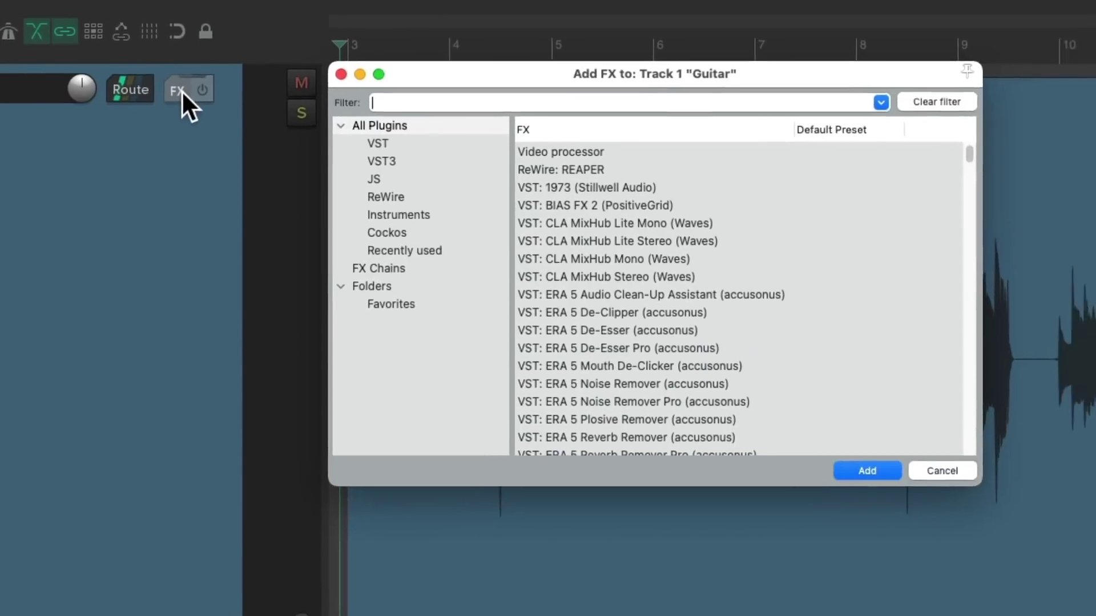
left_click(322, 240)
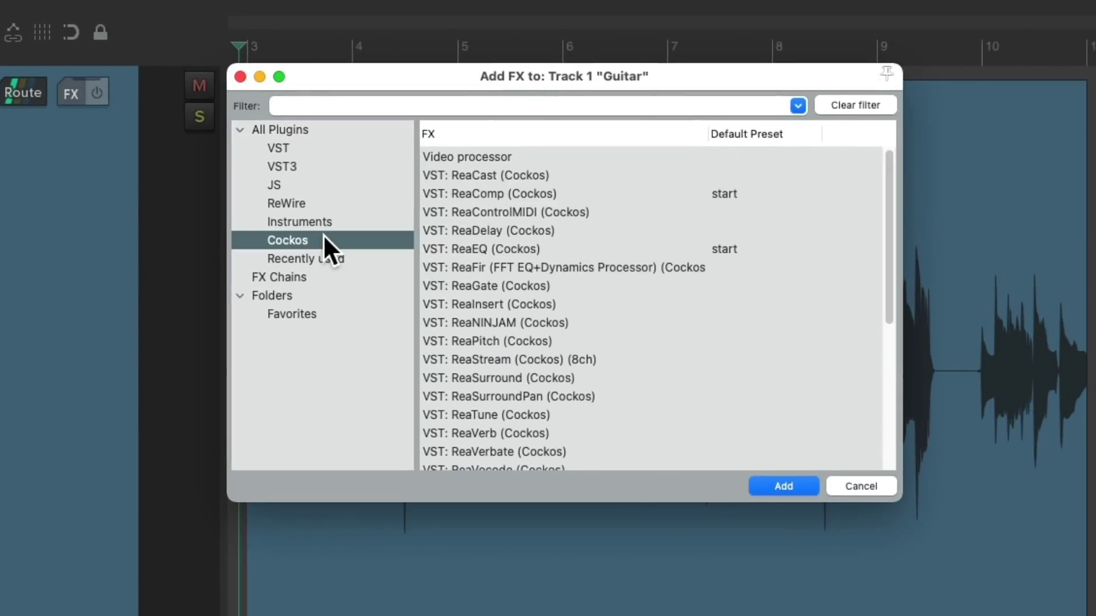
left_click(578, 228)
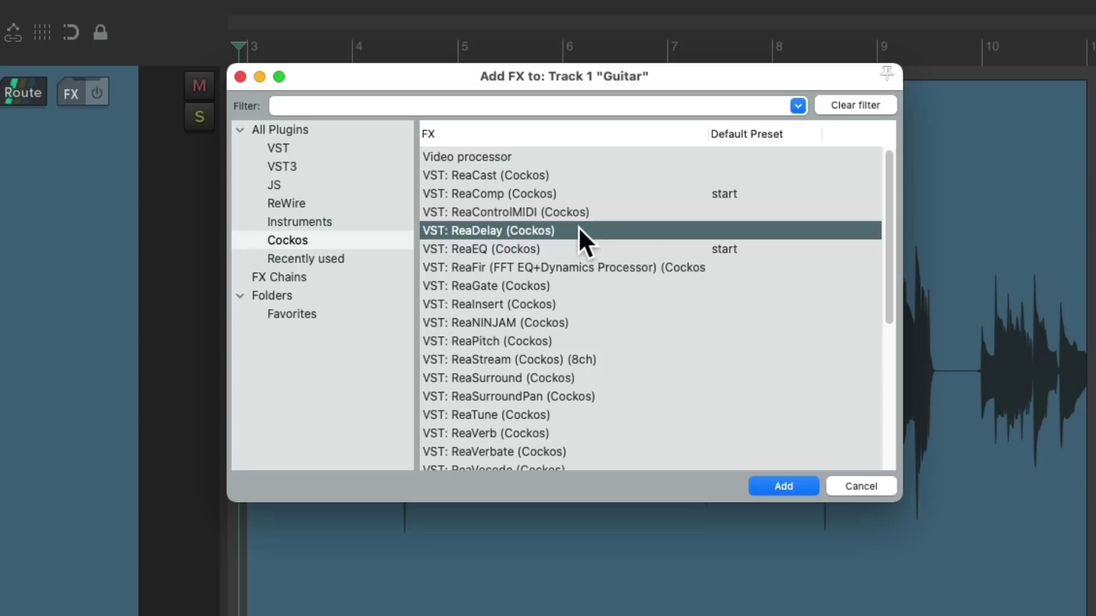
Add ReaDelay to the Guitar track and drop its wet level to -7.5 dB
double_click(507, 230)
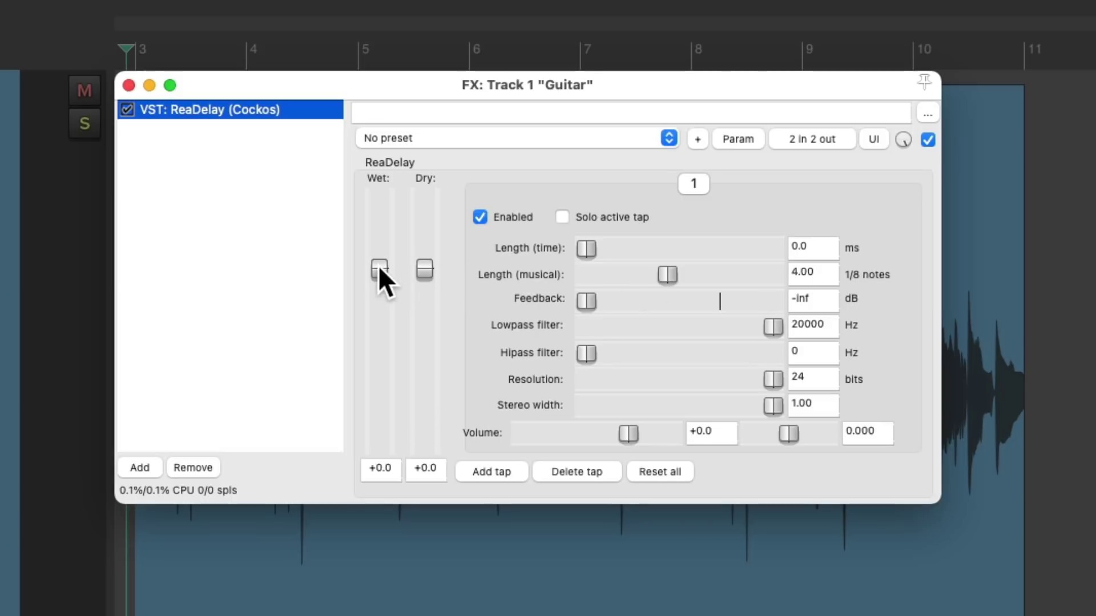
left_click_drag(377, 267, 378, 302)
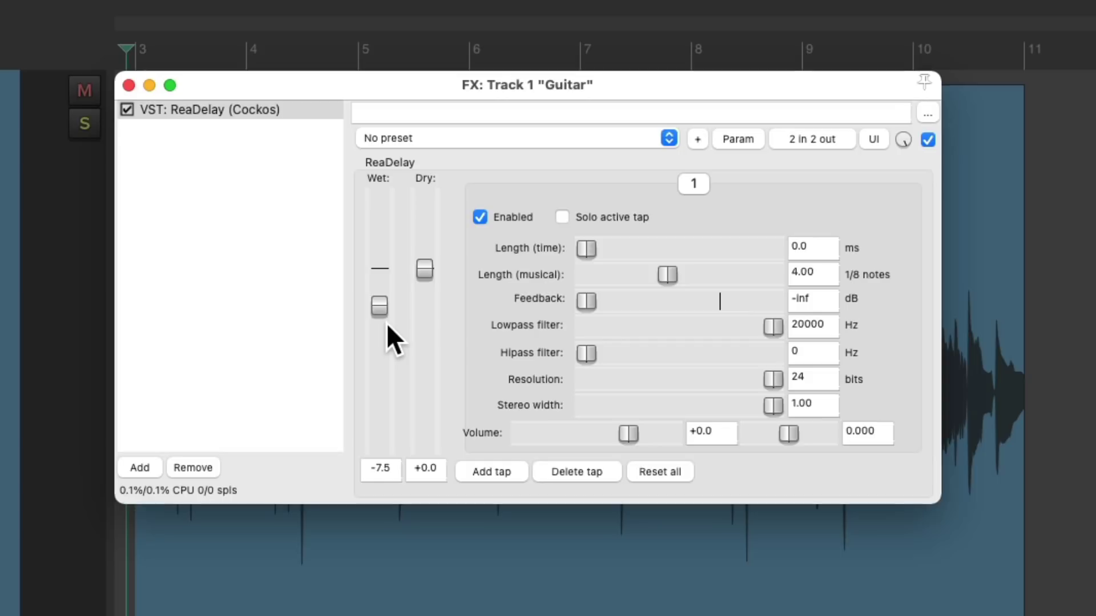
Set the ReaDelay musical length to 1 for a 1/8-note repeat
left_click(818, 273)
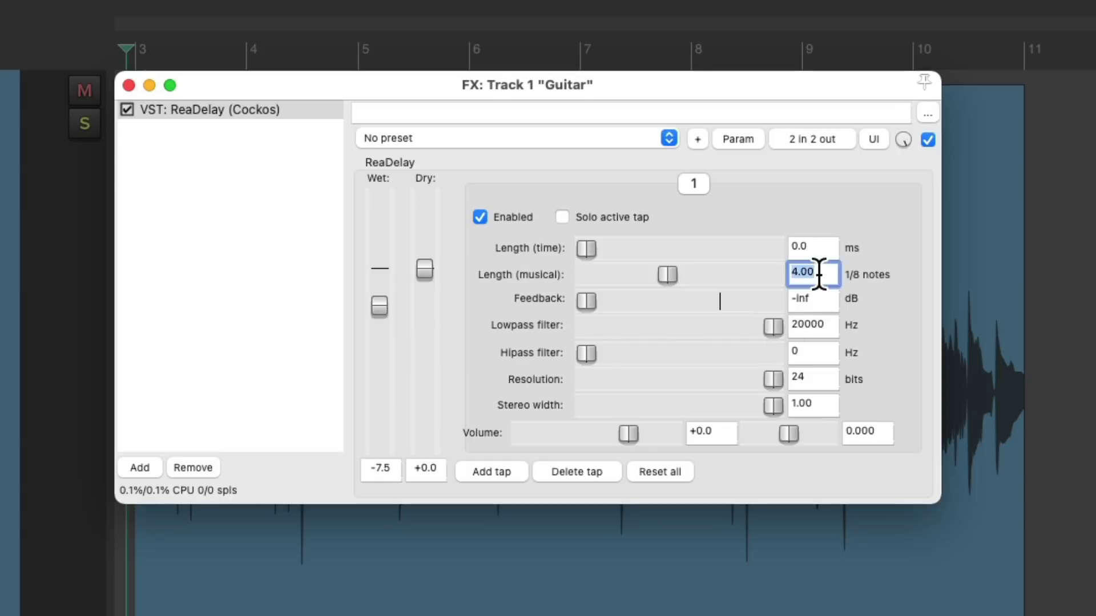
type("1")
key("Return")
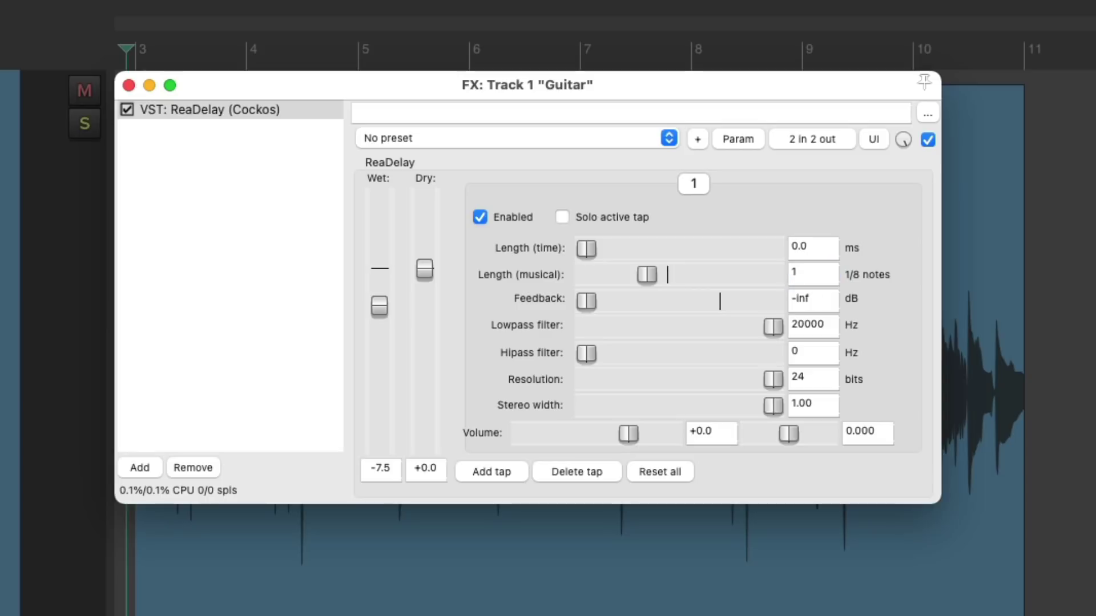
While playing, set feedback to -8.0 dB and return wet to -7.5 dB
key("space")
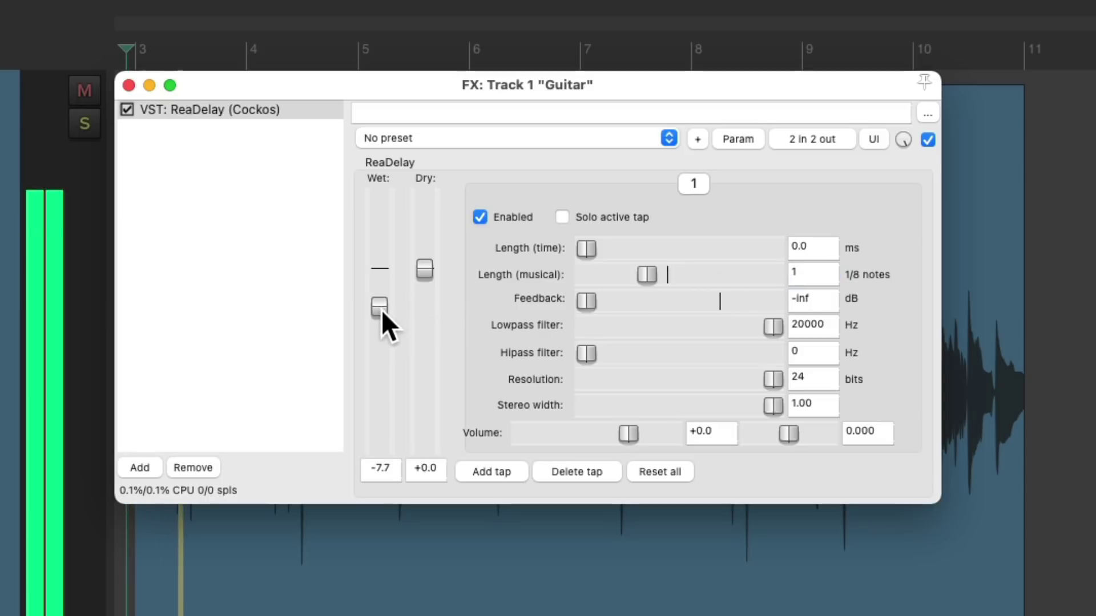
left_click_drag(381, 307, 395, 317)
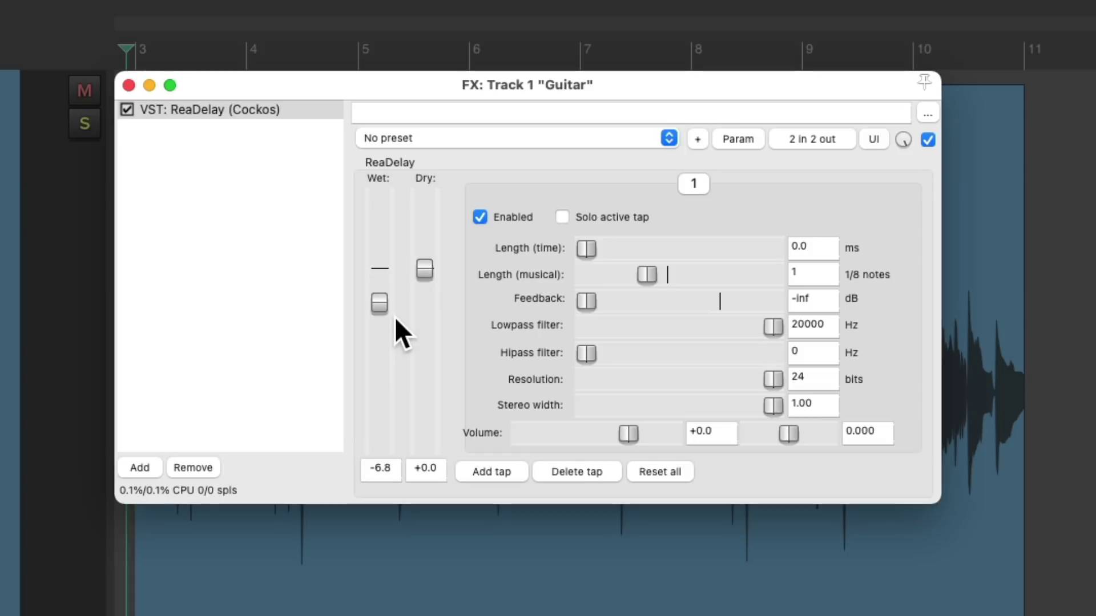
left_click_drag(583, 303, 686, 305)
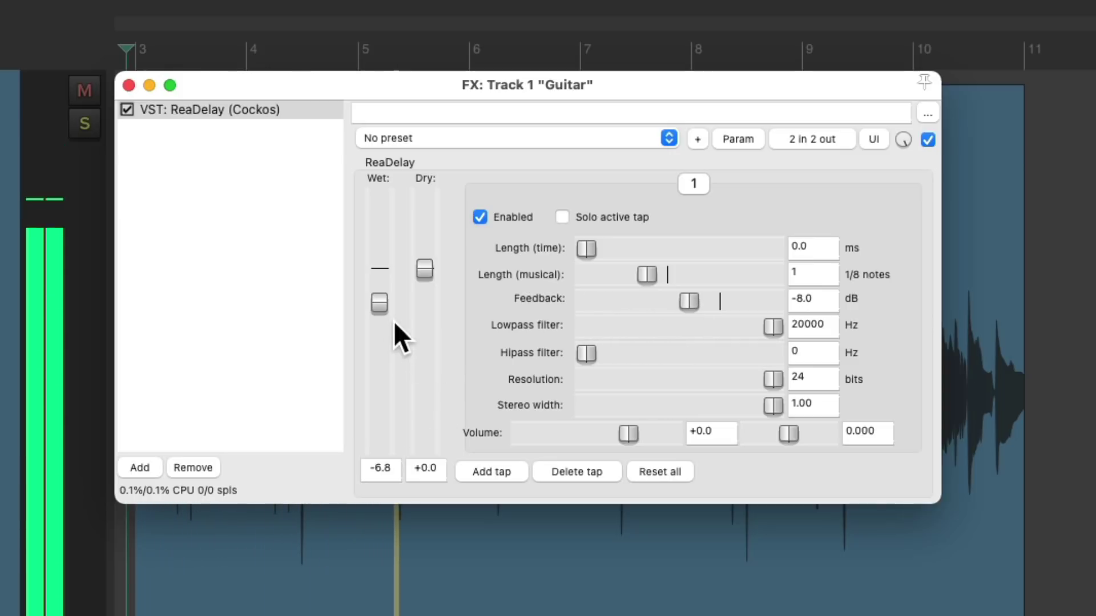
left_click_drag(381, 301, 381, 304)
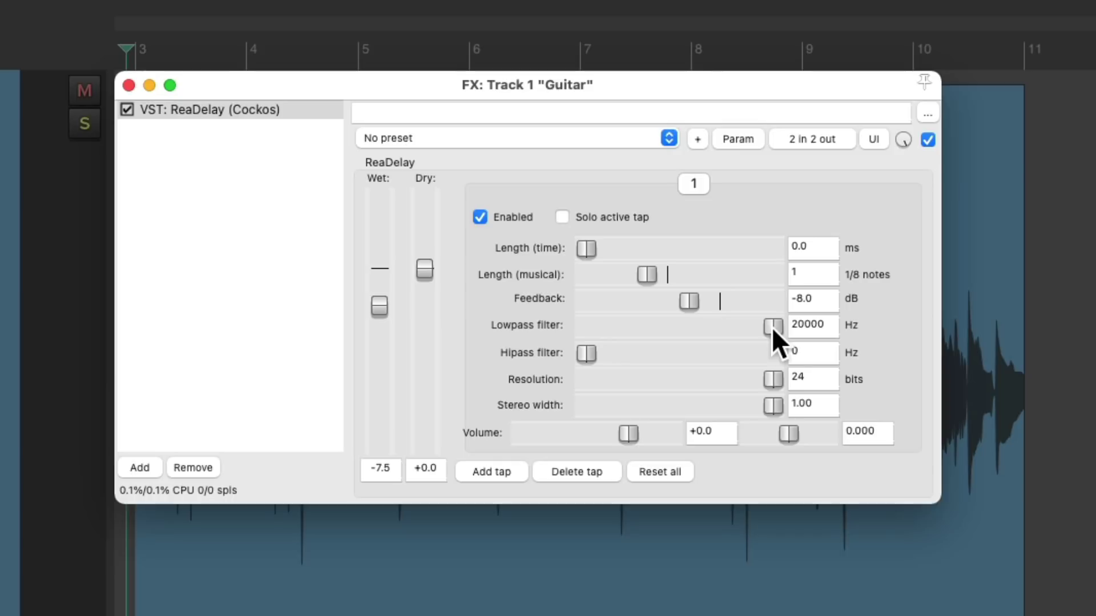
Roll off highs and lows on the repeats, landing near 6138 Hz lowpass and 730 Hz hipass
left_click_drag(771, 327, 794, 332)
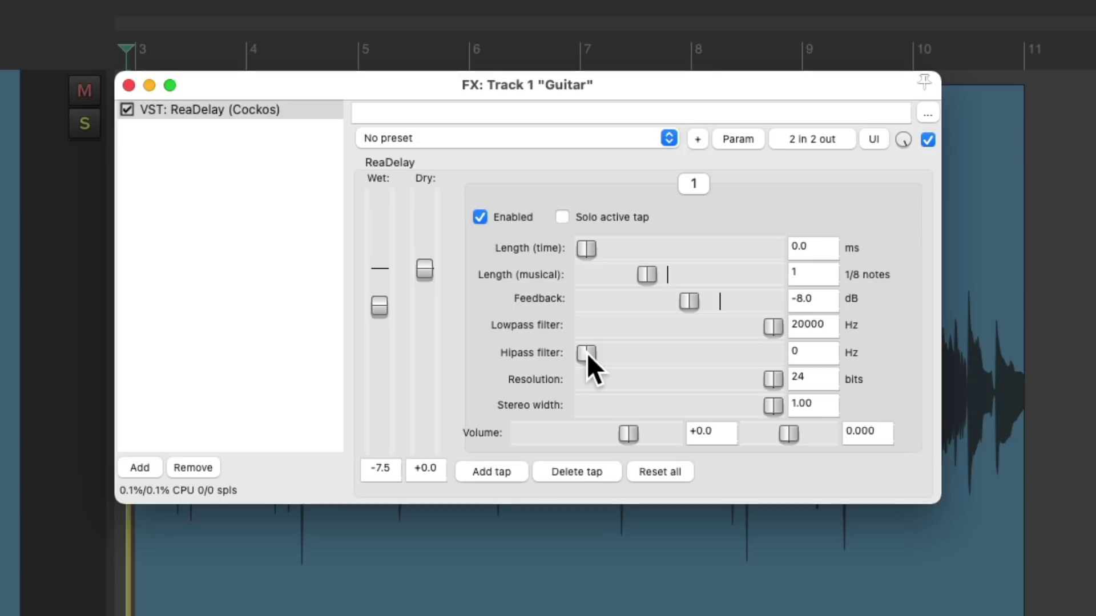
left_click_drag(586, 353, 618, 353)
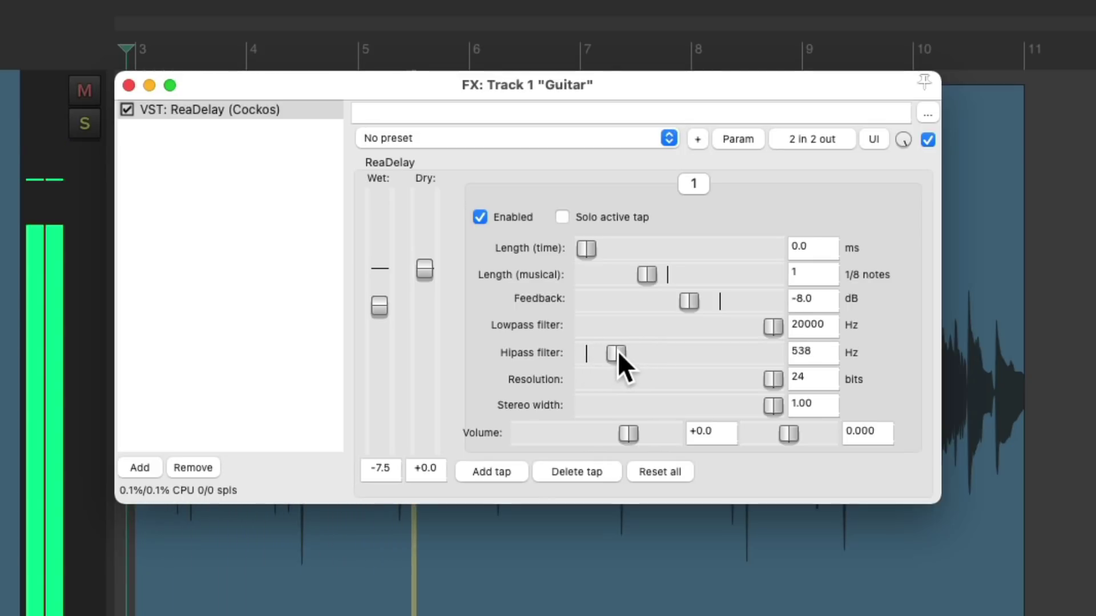
key("space")
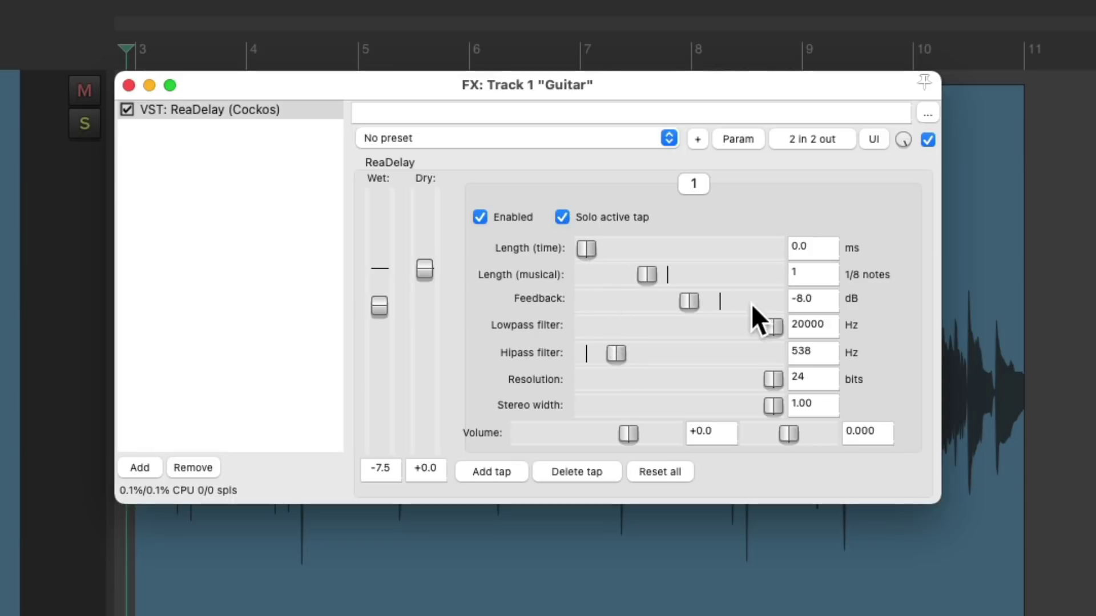
left_click_drag(771, 326, 682, 327)
left_click_drag(614, 350, 622, 350)
left_click_drag(683, 327, 687, 327)
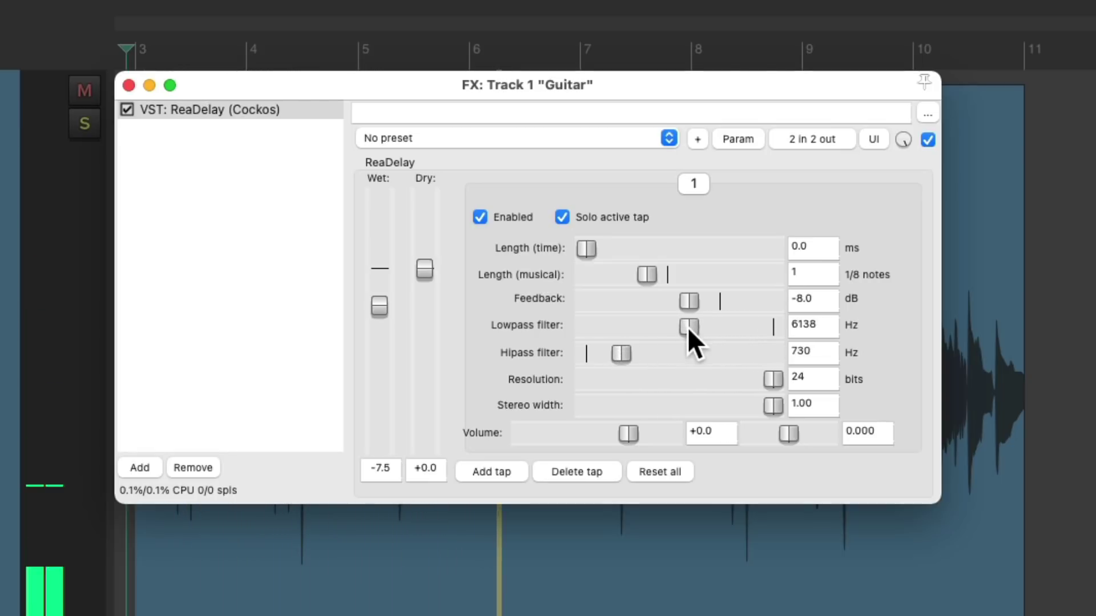
Turn off Solo active tap and settle on 370 Hz hipass, 6362 Hz lowpass, wet -7.4 dB
left_click(562, 217)
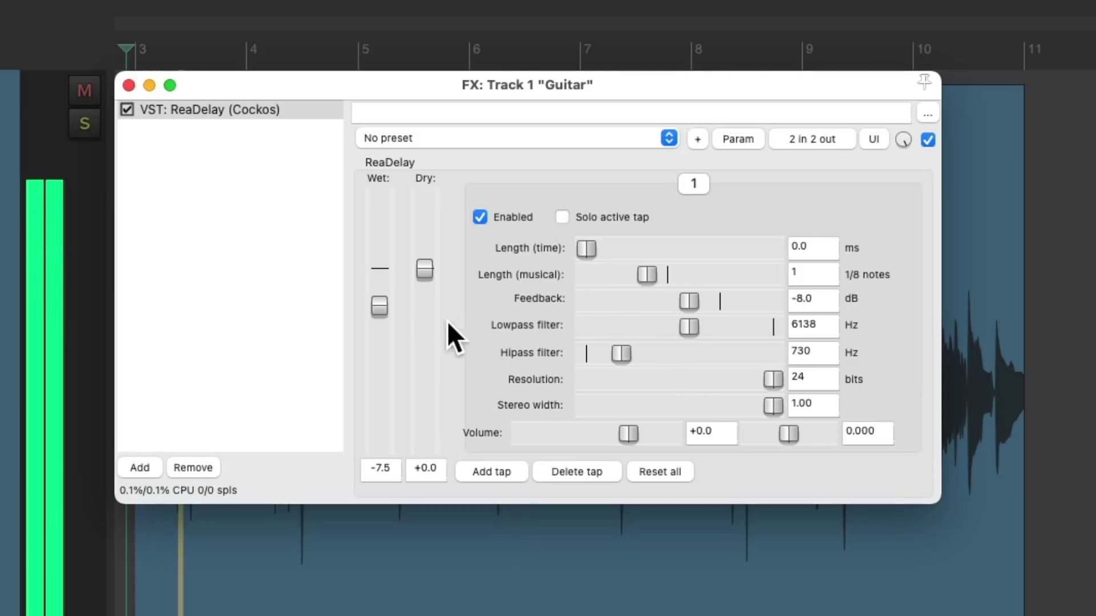
left_click_drag(376, 306, 375, 304)
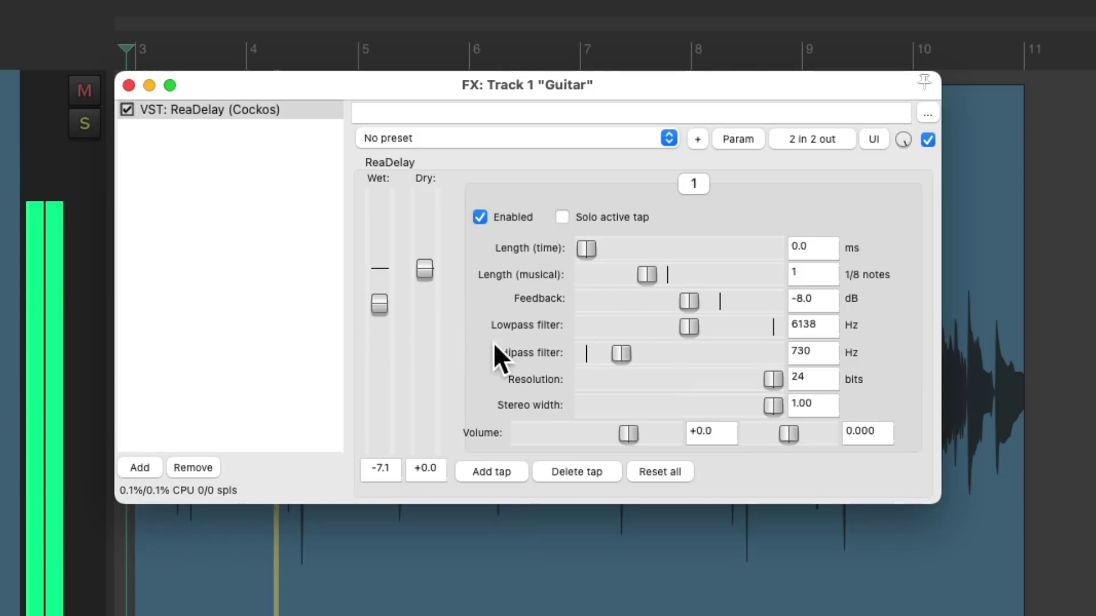
left_click_drag(618, 358, 603, 355)
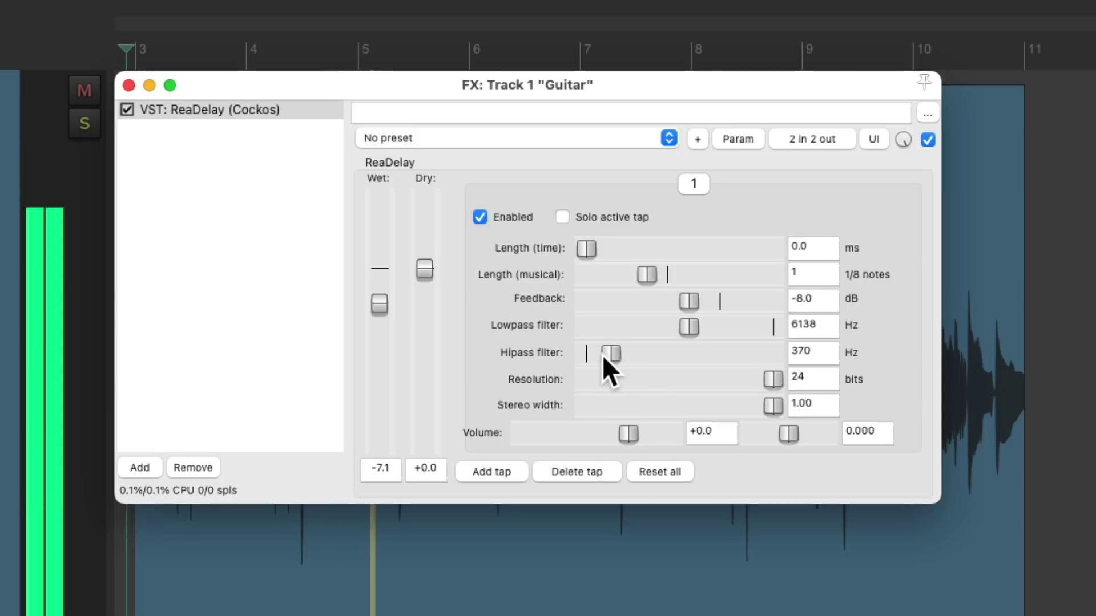
left_click_drag(686, 331, 688, 332)
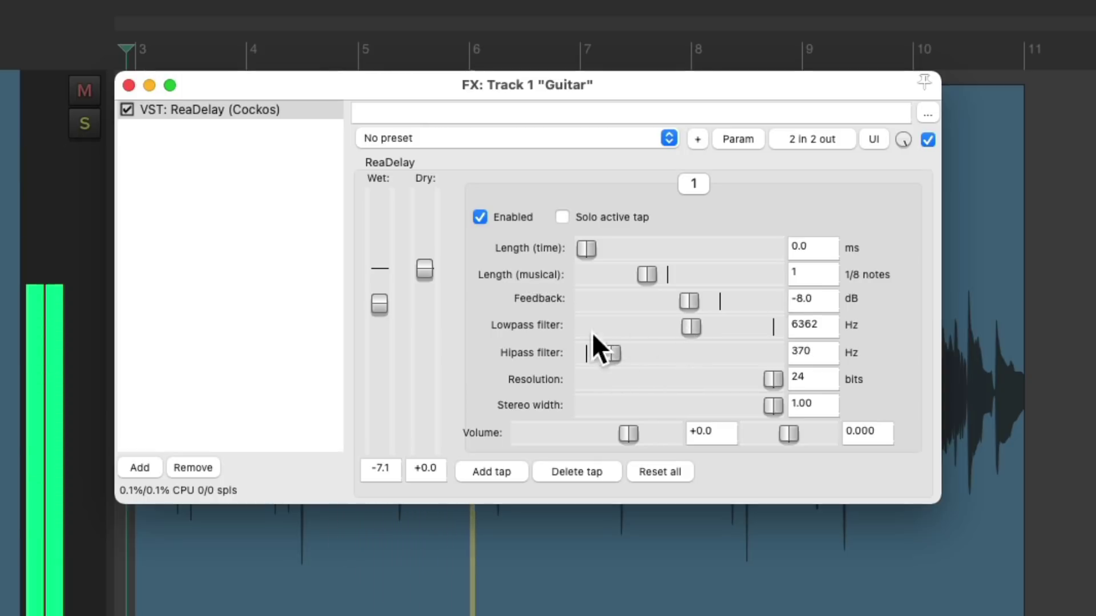
left_click_drag(381, 302, 381, 303)
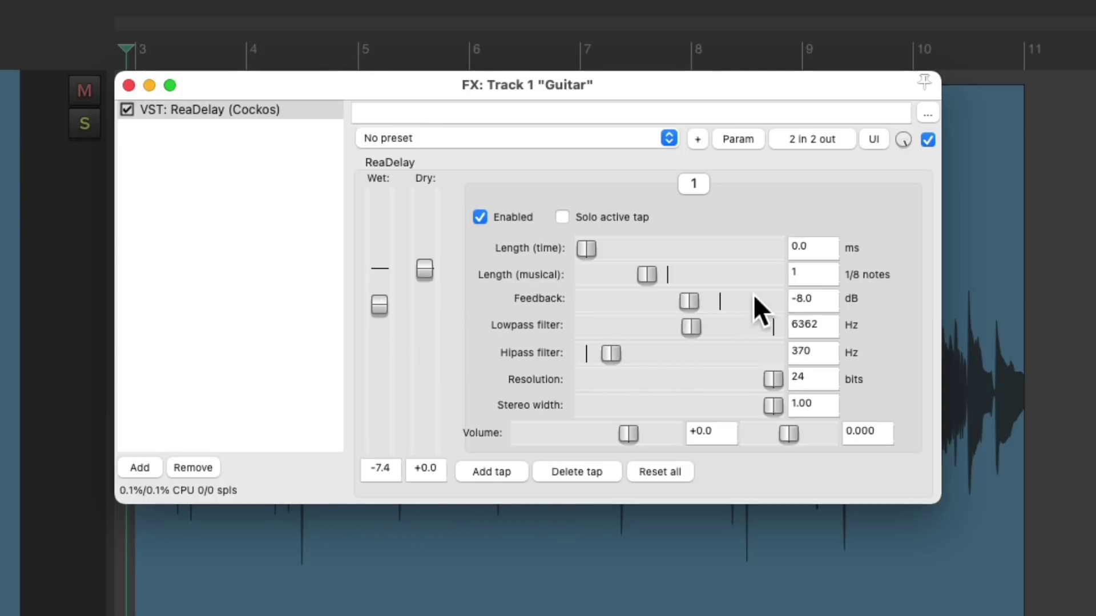
Try a 1.5 delay length, lower wet to about -8.5 dB, and pan the tap fully left (-1.000)
left_click(801, 273)
type(".5")
key("space")
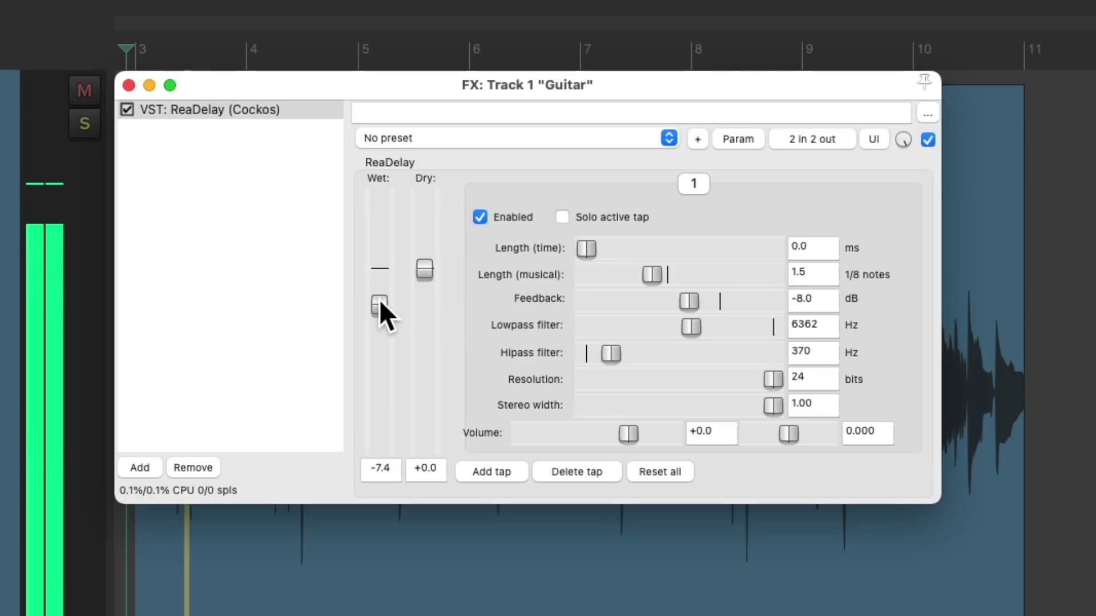
left_click_drag(379, 300, 376, 307)
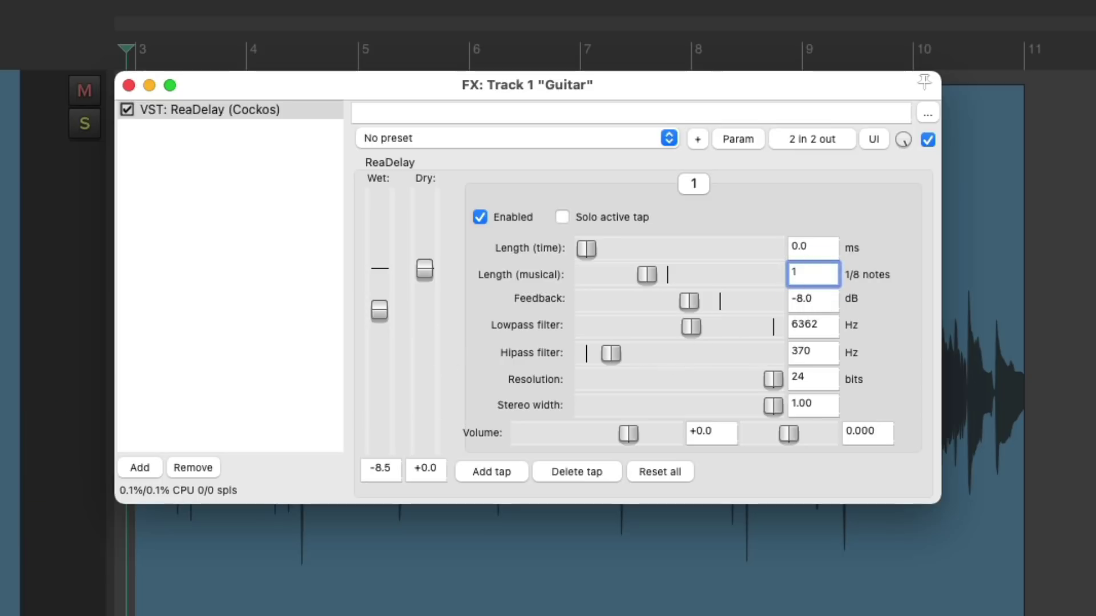
left_click_drag(792, 432, 736, 446)
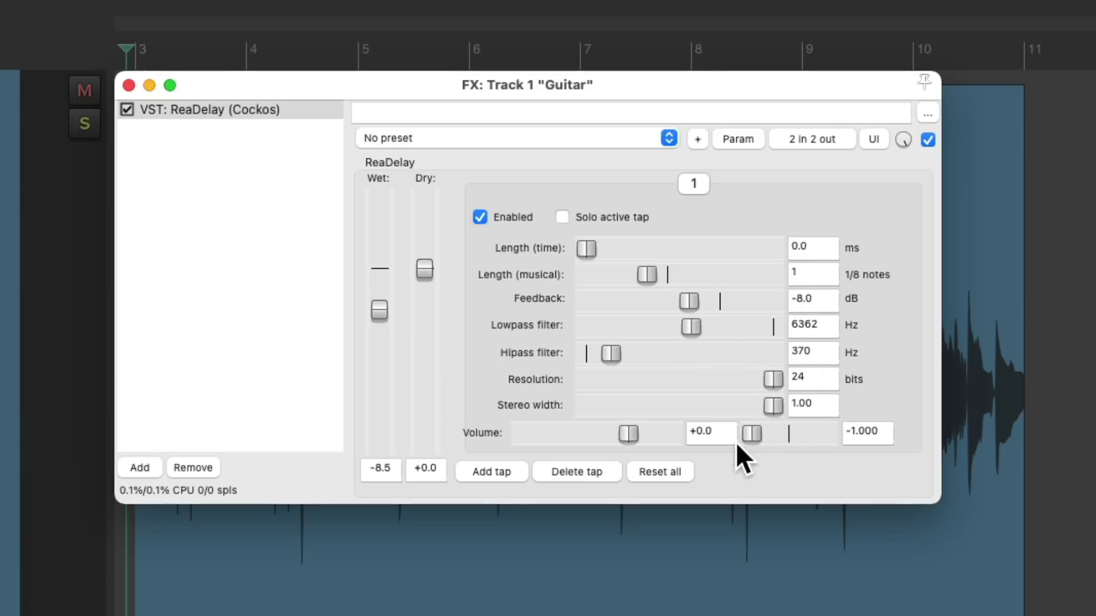
key("space")
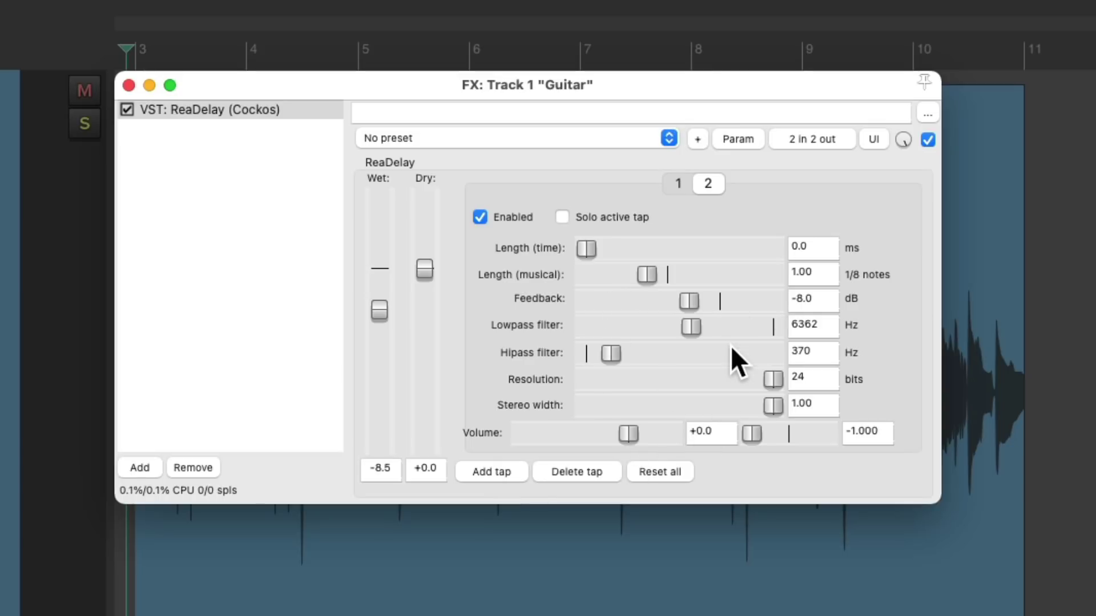
Pan the second delay tap fully right (1.000) and compare it with tap 1
left_click_drag(753, 430, 840, 436)
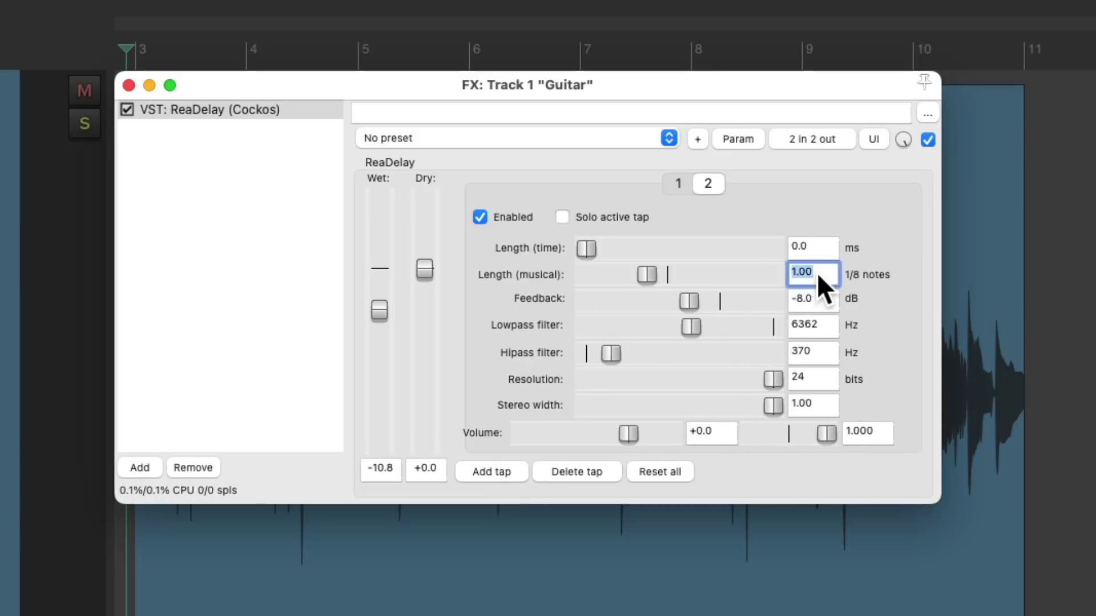
type("2")
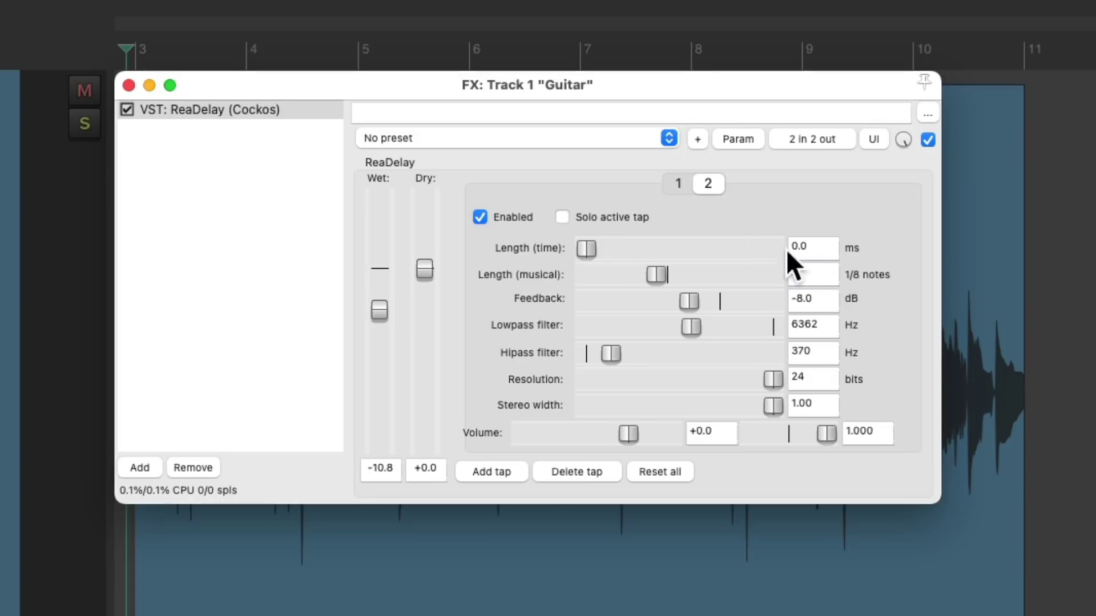
left_click(674, 178)
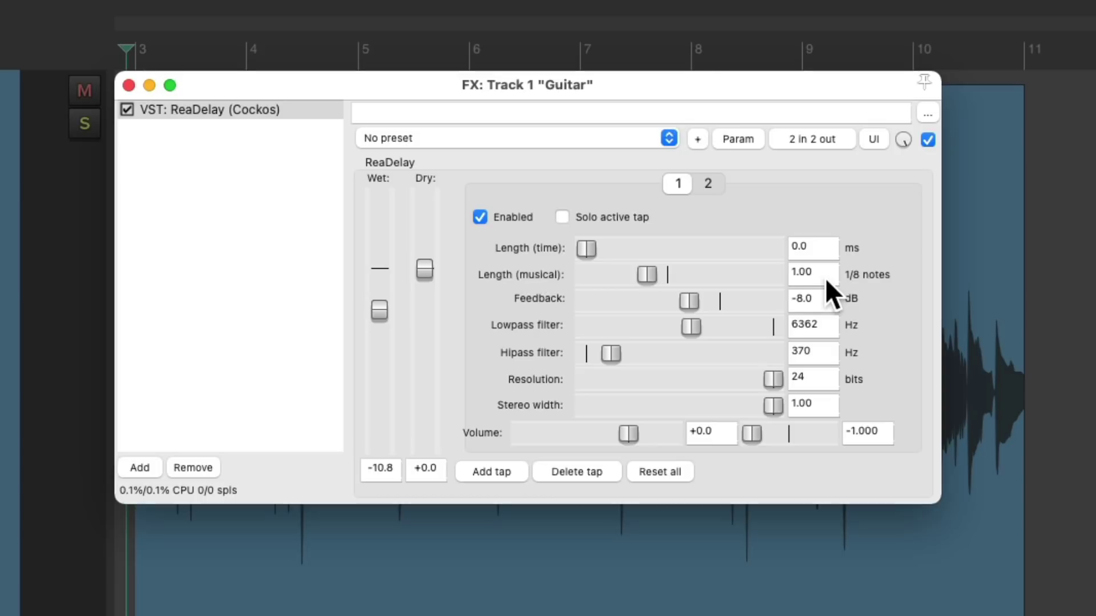
left_click(708, 185)
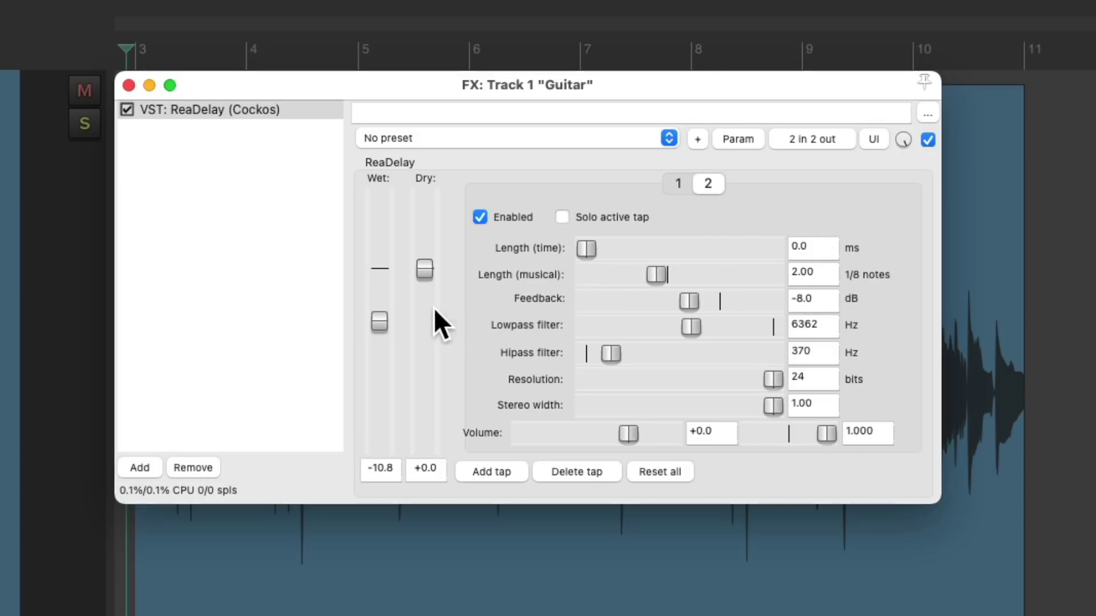
Ride the ReaDelay wet level during playback, settling at -7.6 dB
key("space")
left_click_drag(380, 315, 373, 302)
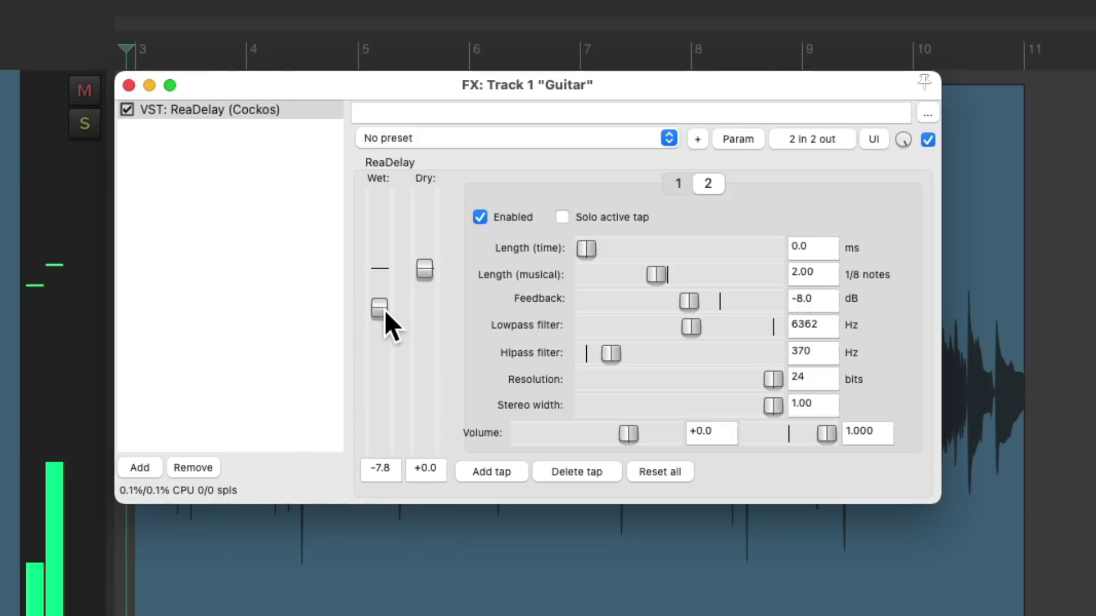
left_click_drag(379, 306, 378, 304)
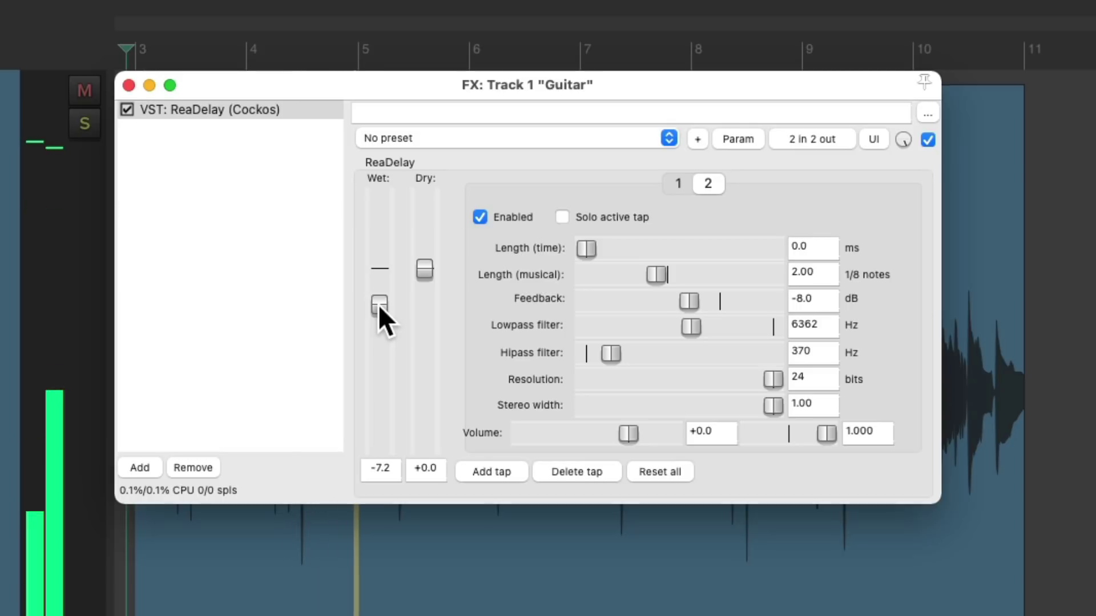
left_click_drag(378, 303, 377, 306)
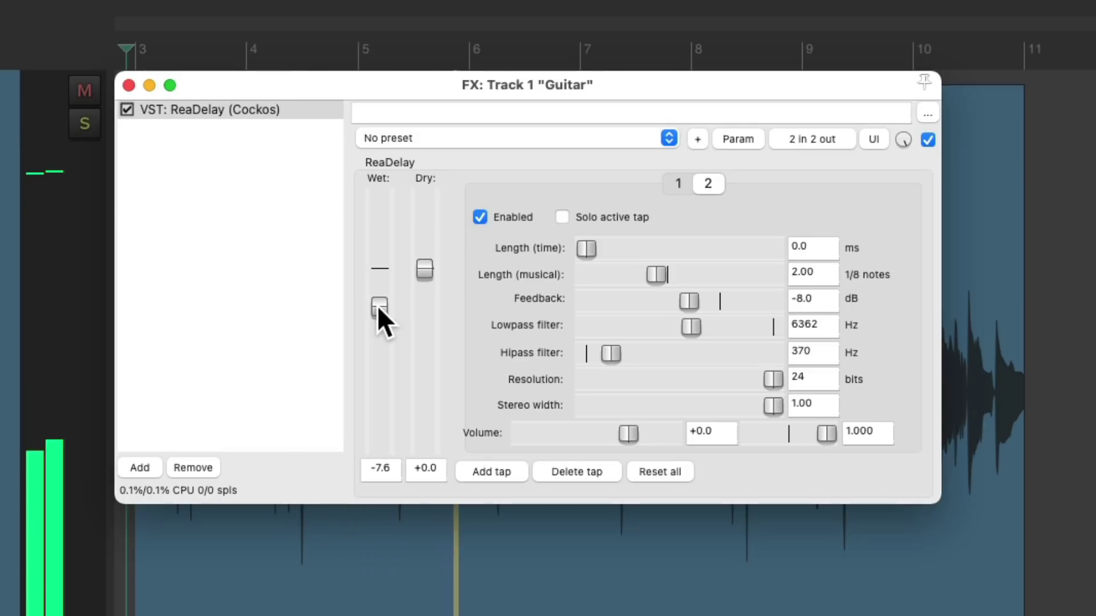
scroll(390, 319, "up", 1)
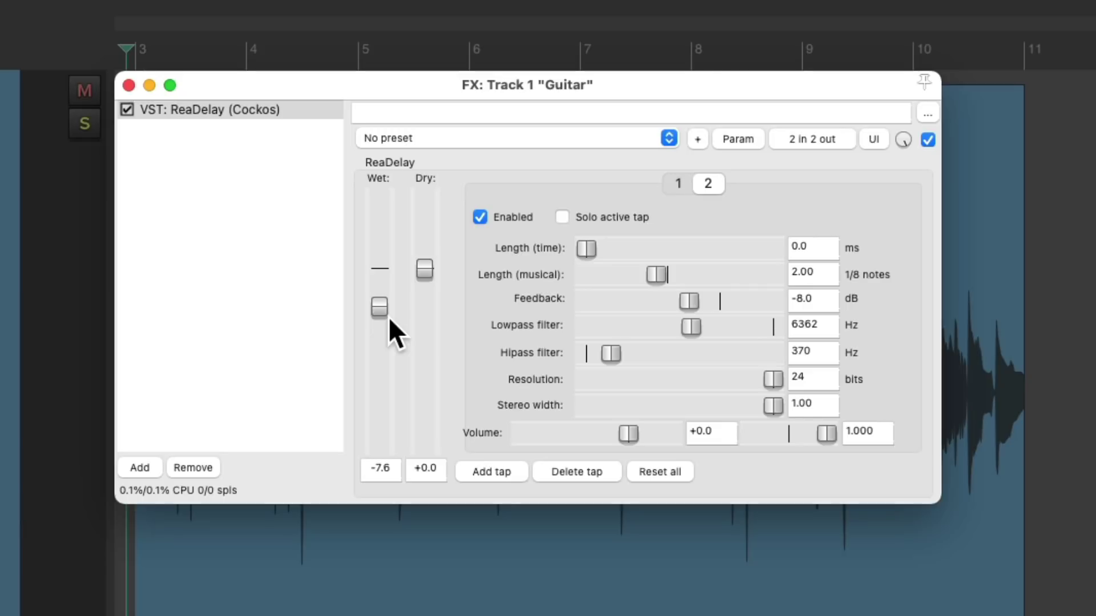
Add Cockos ReaVerbate after ReaDelay on the Guitar track
double_click(242, 171)
left_click(240, 254)
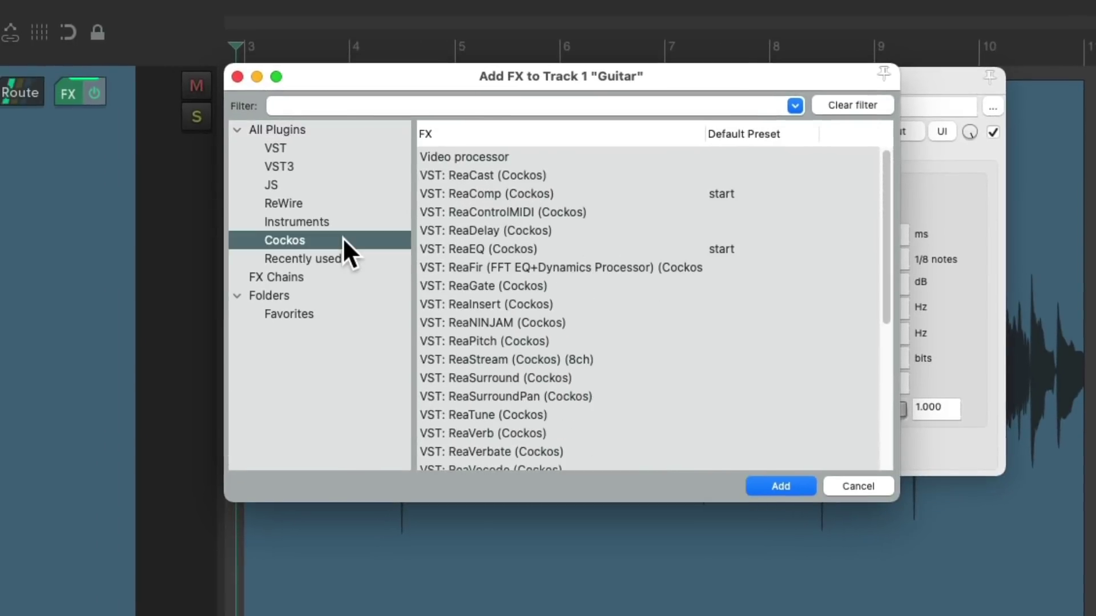
scroll(683, 323, "down", 6)
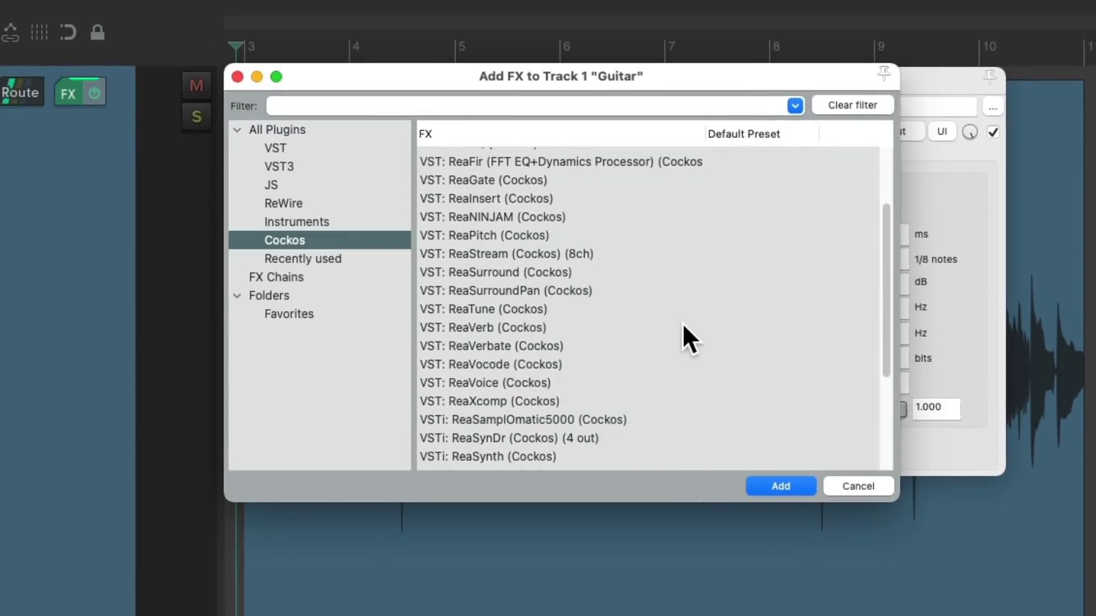
left_click(612, 345)
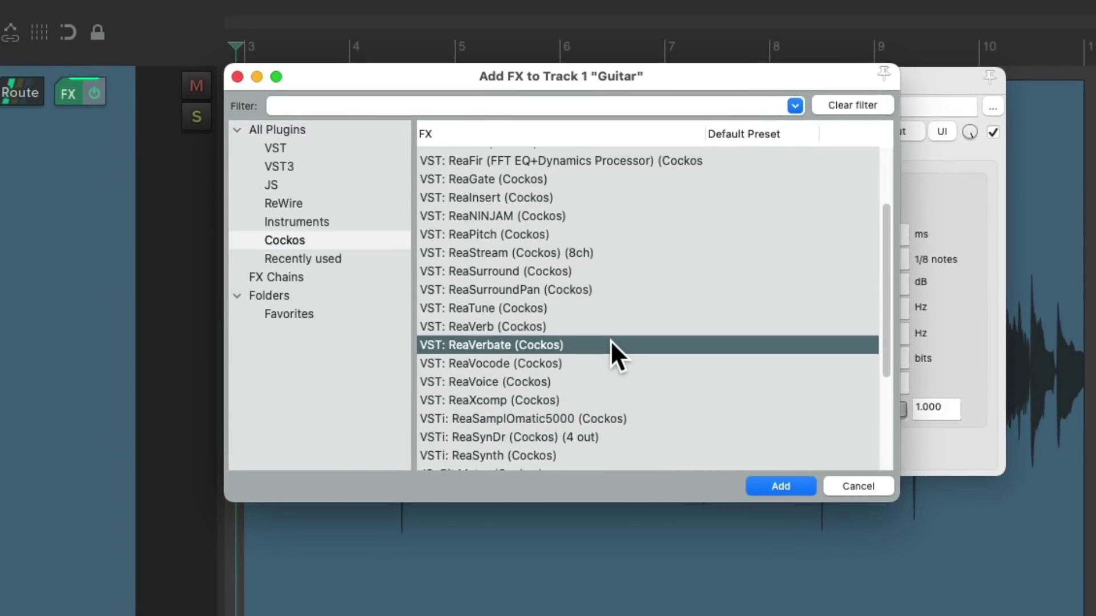
double_click(576, 344)
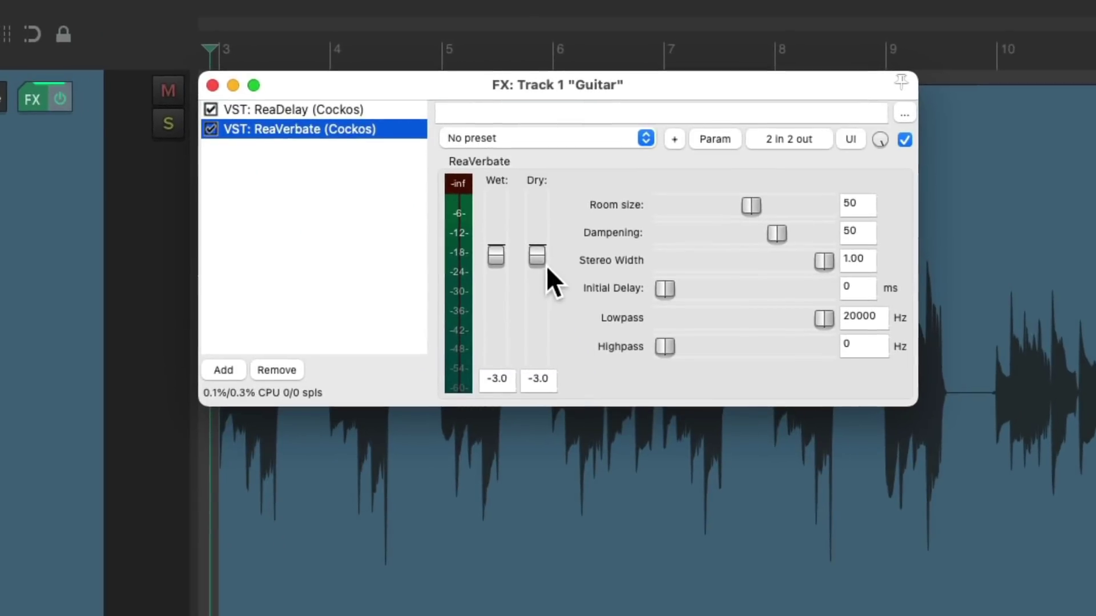
Reset the reverb's dry to +0.0 dB and pull its wet down to -18.4 dB while playing
double_click(542, 255)
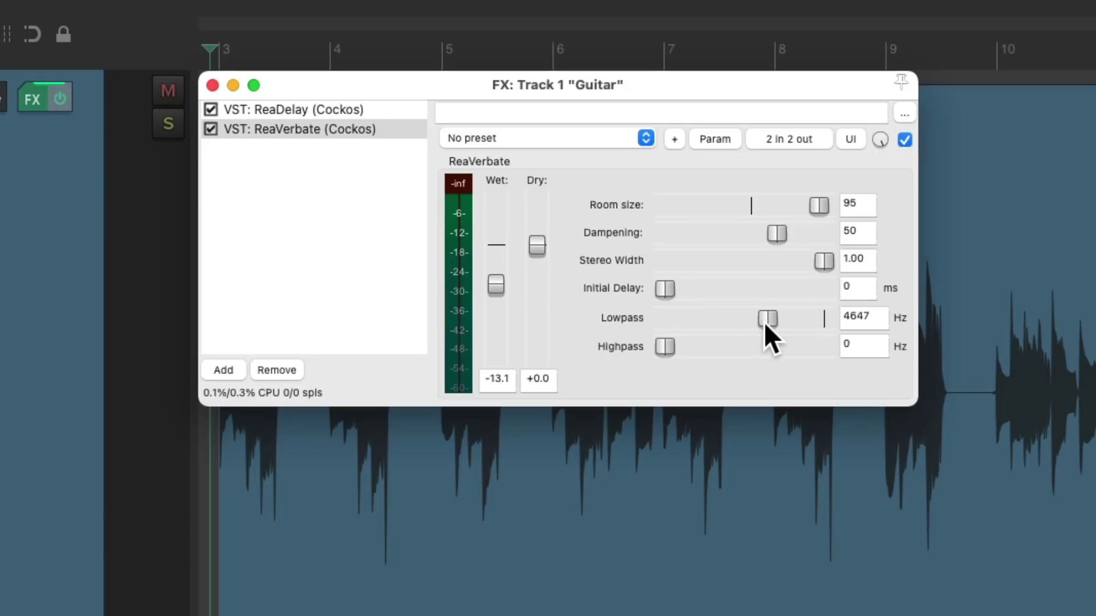
key("space")
left_click_drag(496, 280, 493, 292)
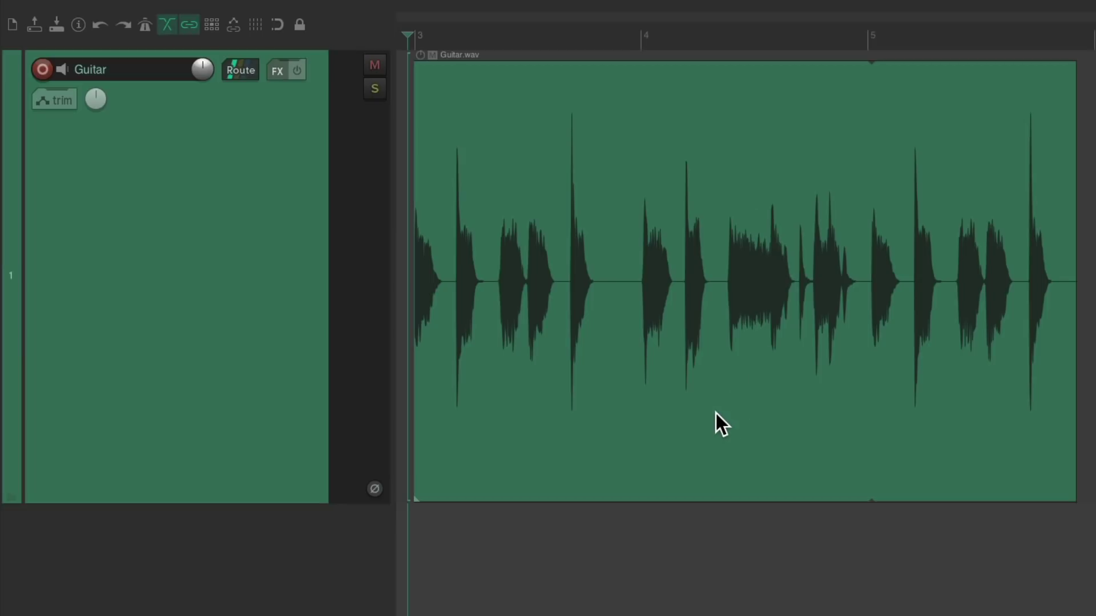
Play back the Guitar track through ReaDelay and ReaVerbate
key("space")
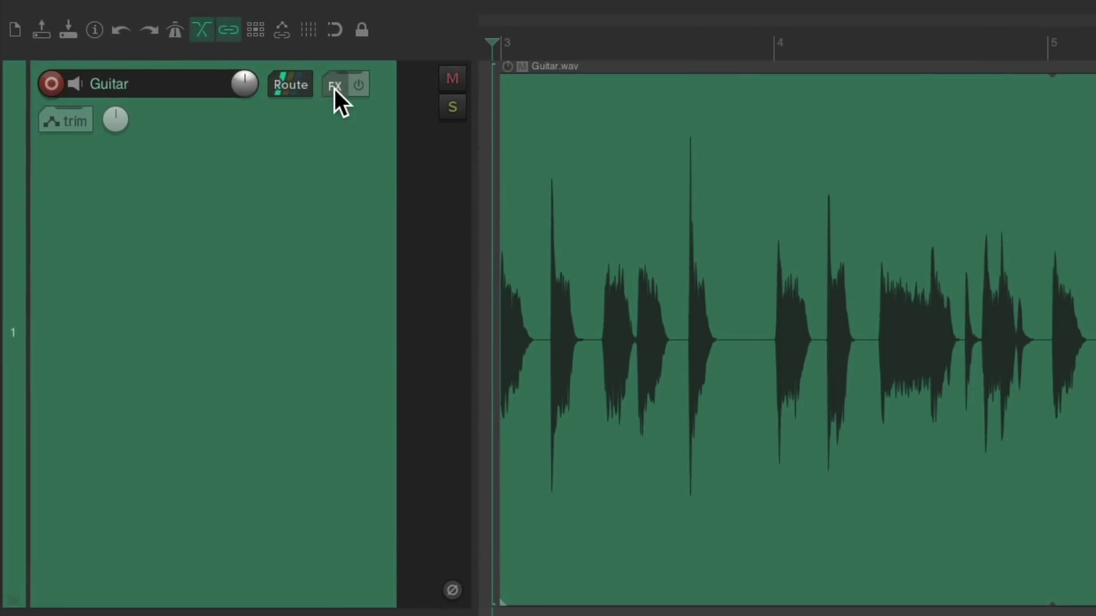
Add a new Cockos ReaDelay to Guitar and bring its wet level to about -12.6 dB
left_click(336, 87)
left_click(341, 242)
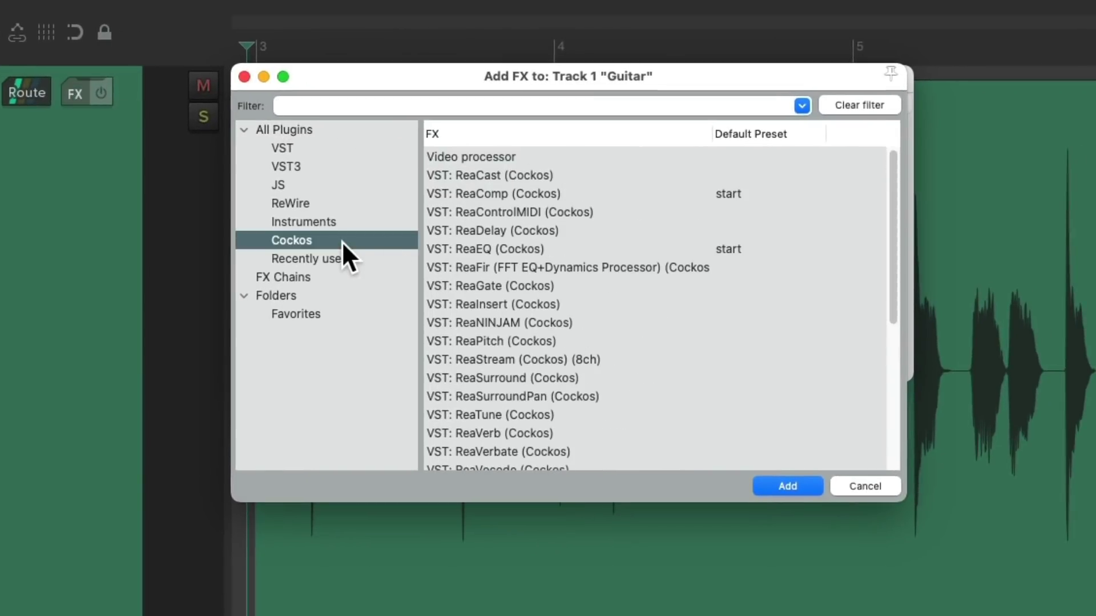
double_click(564, 227)
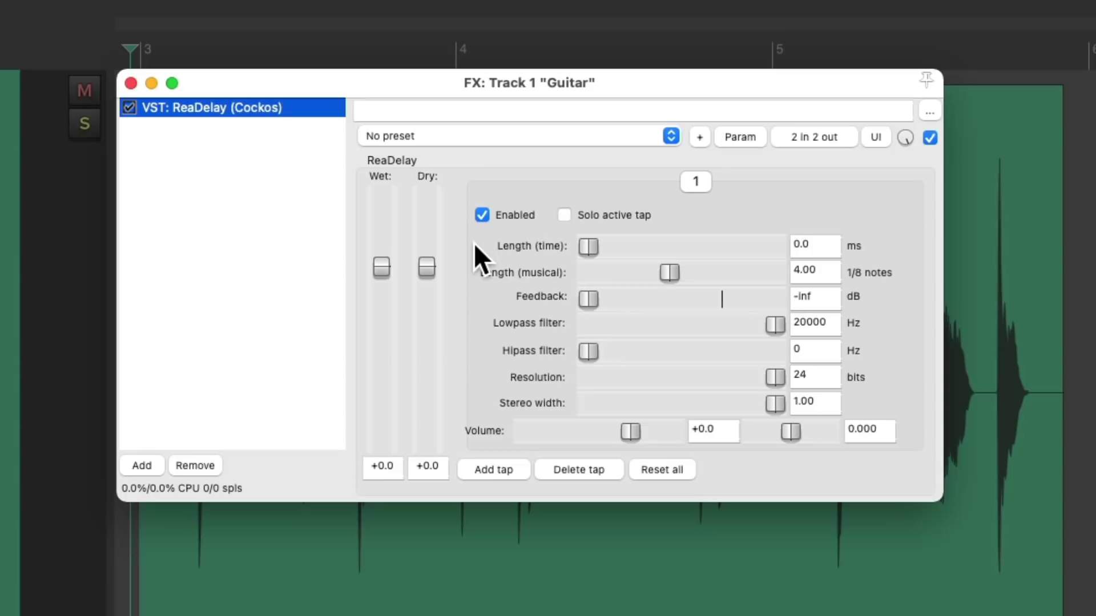
left_click_drag(482, 250, 484, 308)
left_click_drag(380, 324, 380, 342)
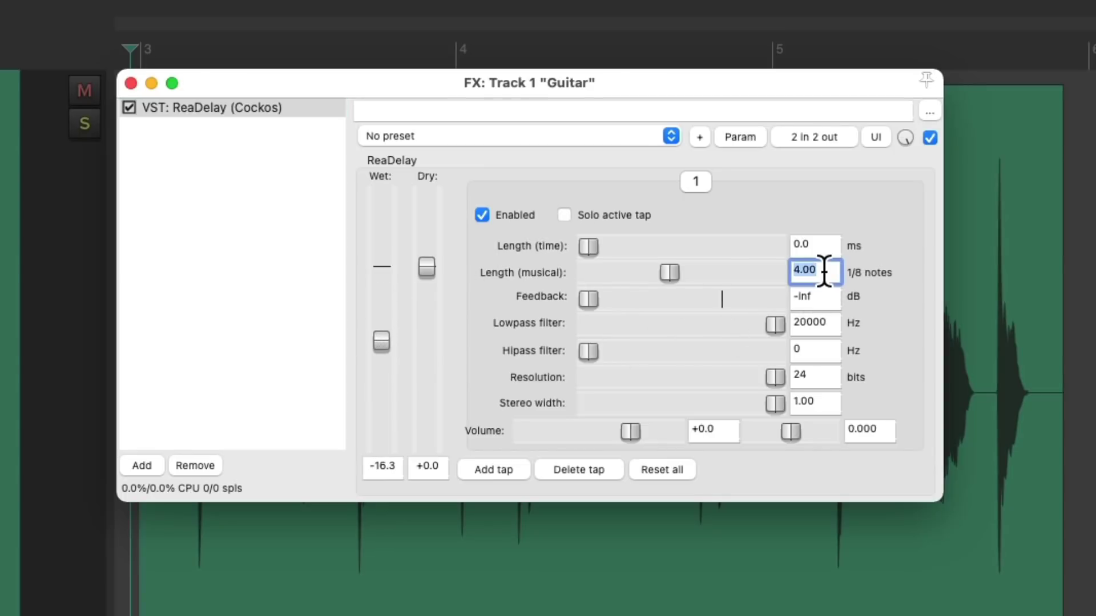
left_click_drag(388, 340, 379, 324)
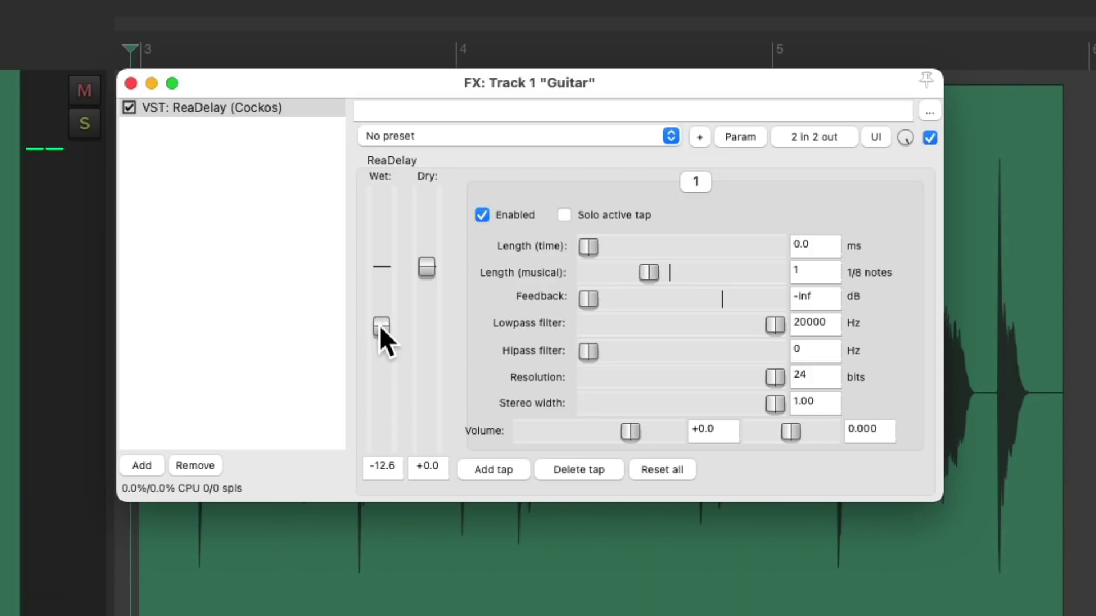
left_click_drag(379, 324, 379, 325)
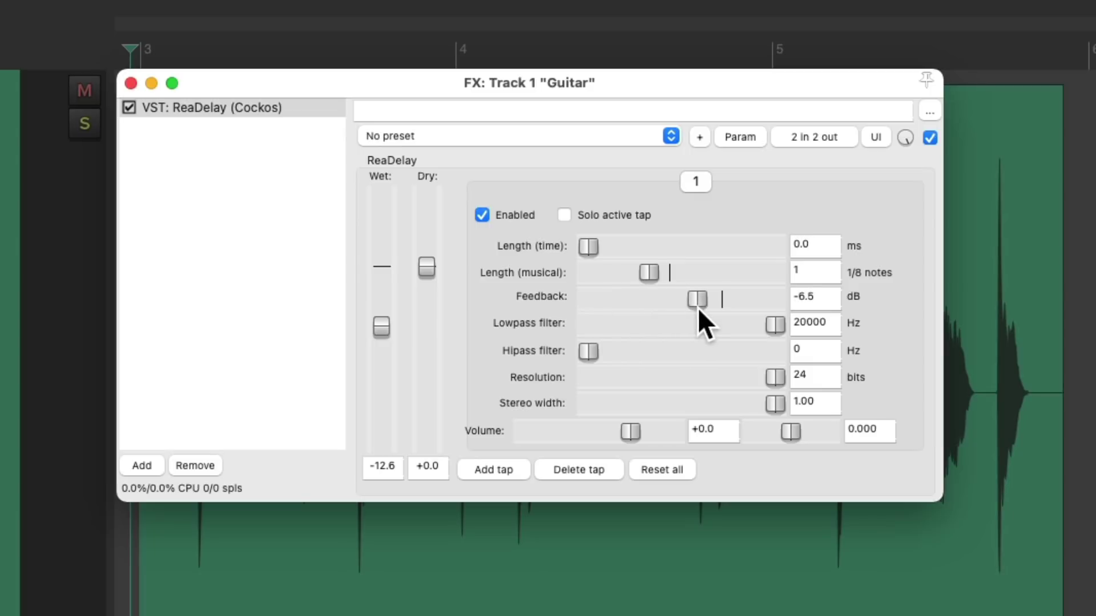
left_click_drag(381, 328, 379, 319)
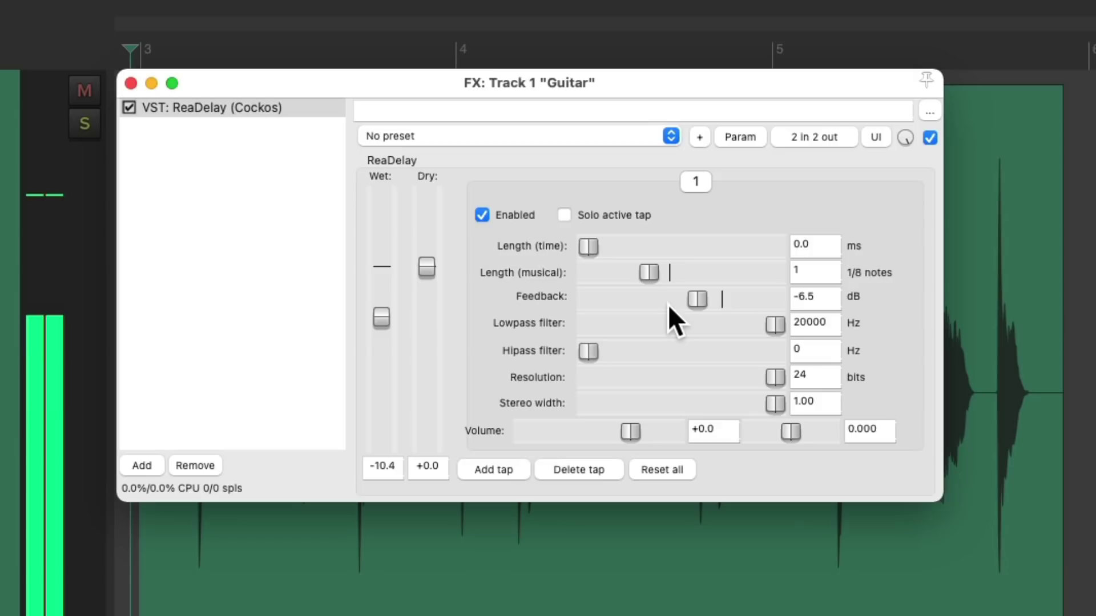
Set lowpass 6138 Hz, hipass 216 Hz, wet -9.7 dB, and pan the first tap hard left
left_click_drag(774, 325, 762, 329)
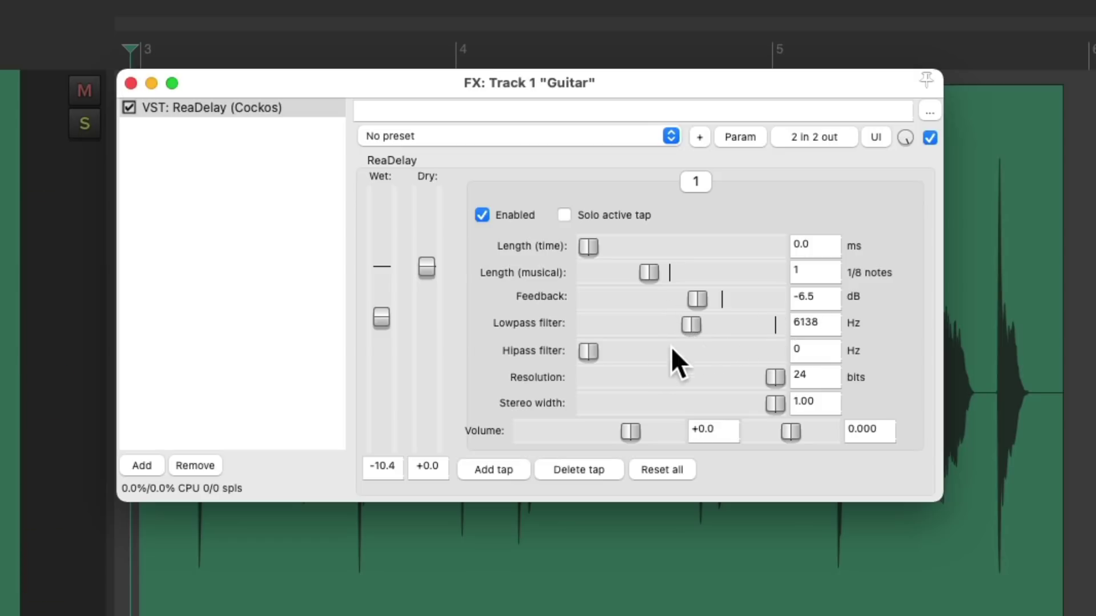
left_click_drag(588, 353, 607, 355)
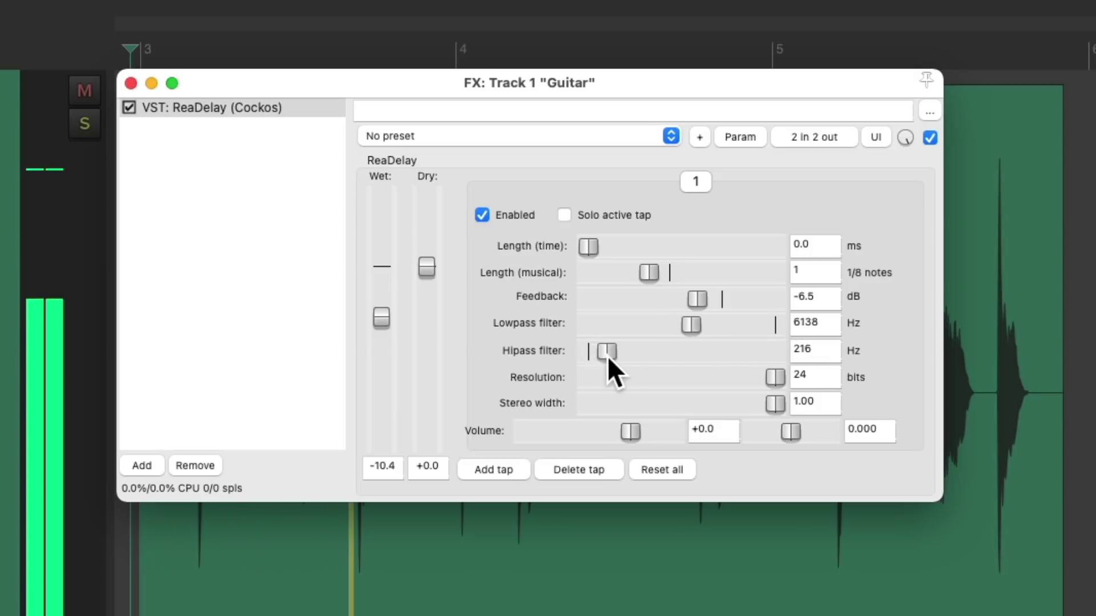
left_click_drag(381, 315, 381, 311)
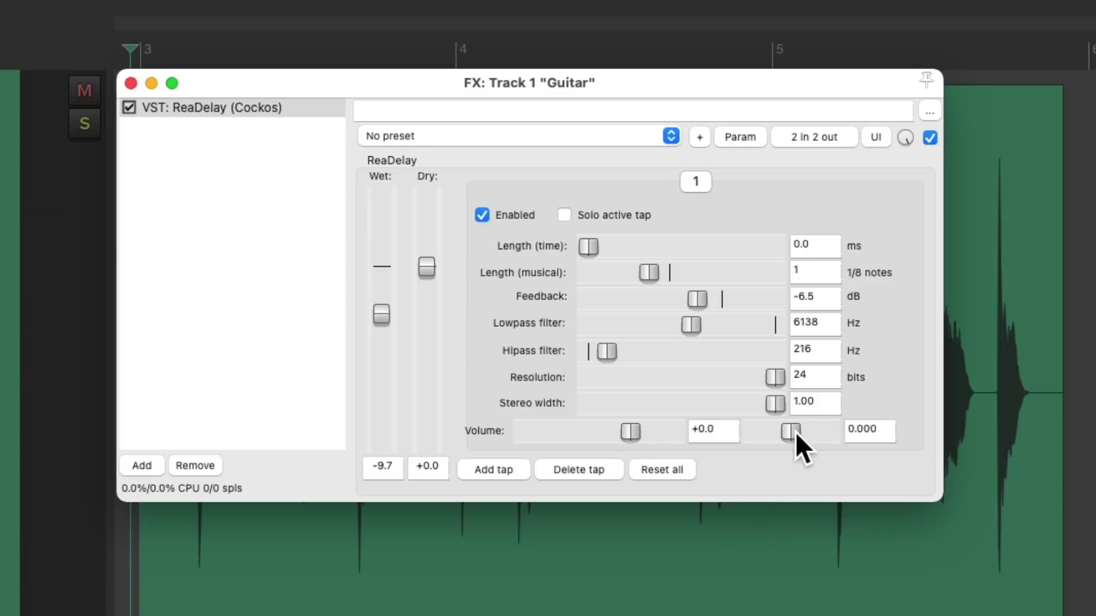
left_click_drag(795, 432, 866, 435)
Add a second delay tap with a musical length of 2 and lower the wet level to -10.5
left_click(501, 465)
left_click(827, 273)
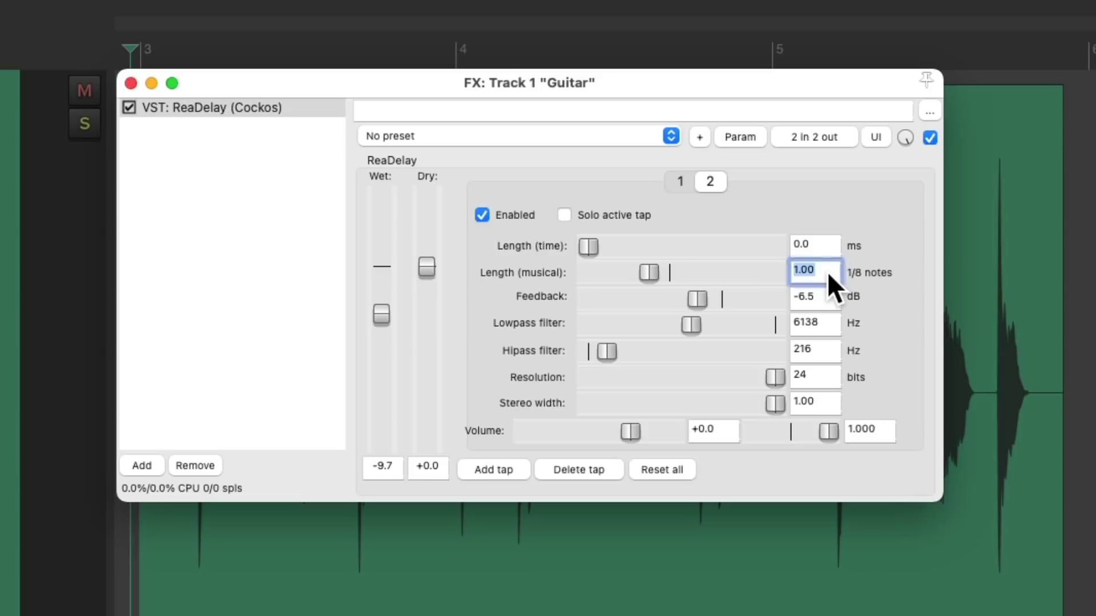
type("2")
key("Return")
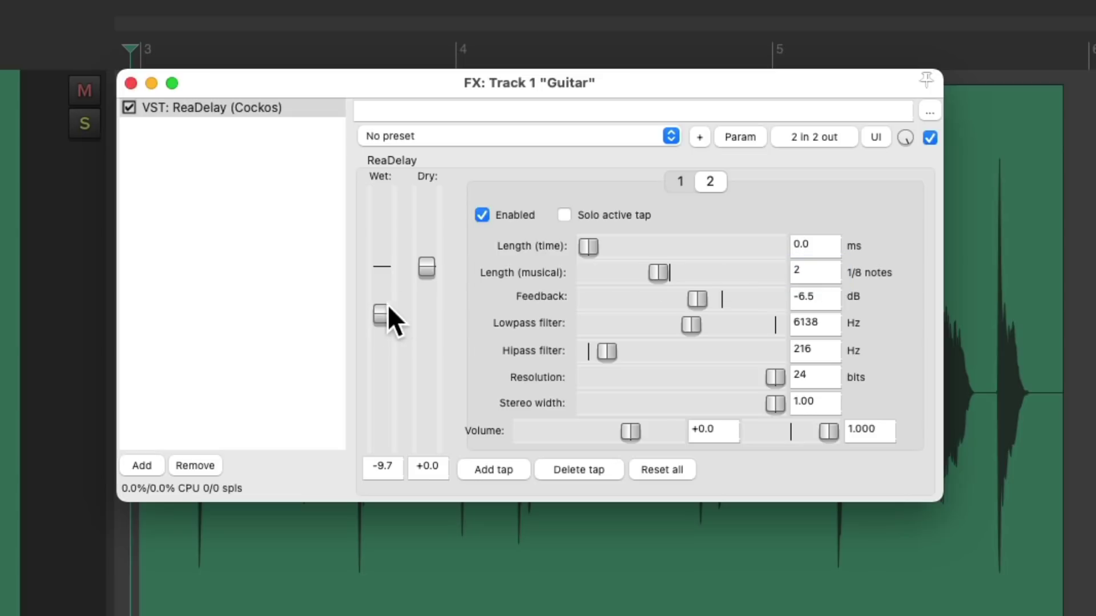
key("space")
left_click_drag(379, 312, 379, 316)
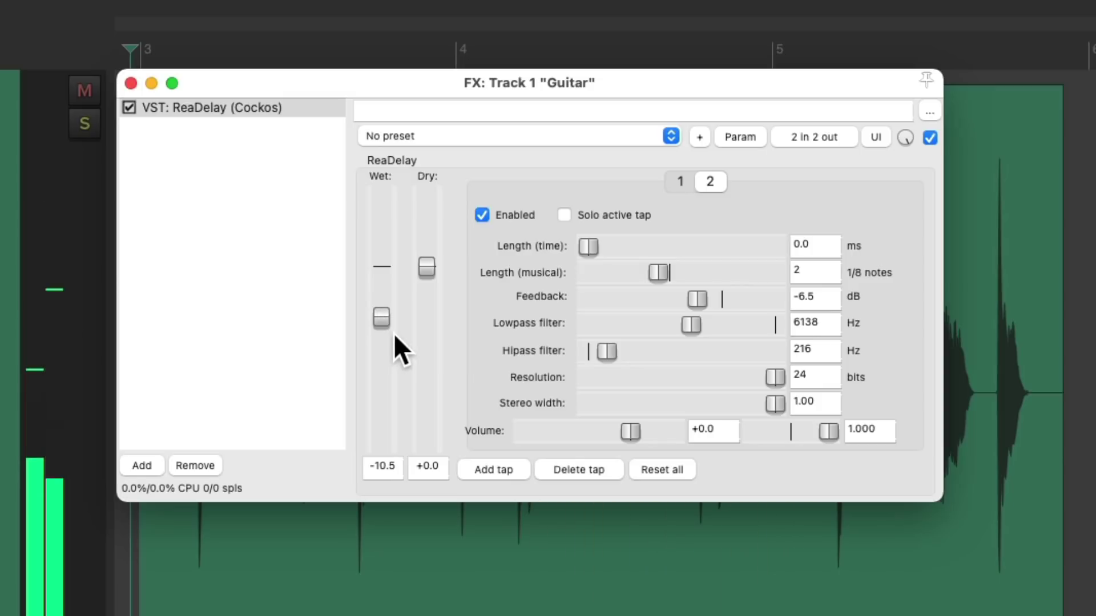
Add Cockos ReaVerbate to the Guitar track's FX chain after ReaDelay
double_click(249, 183)
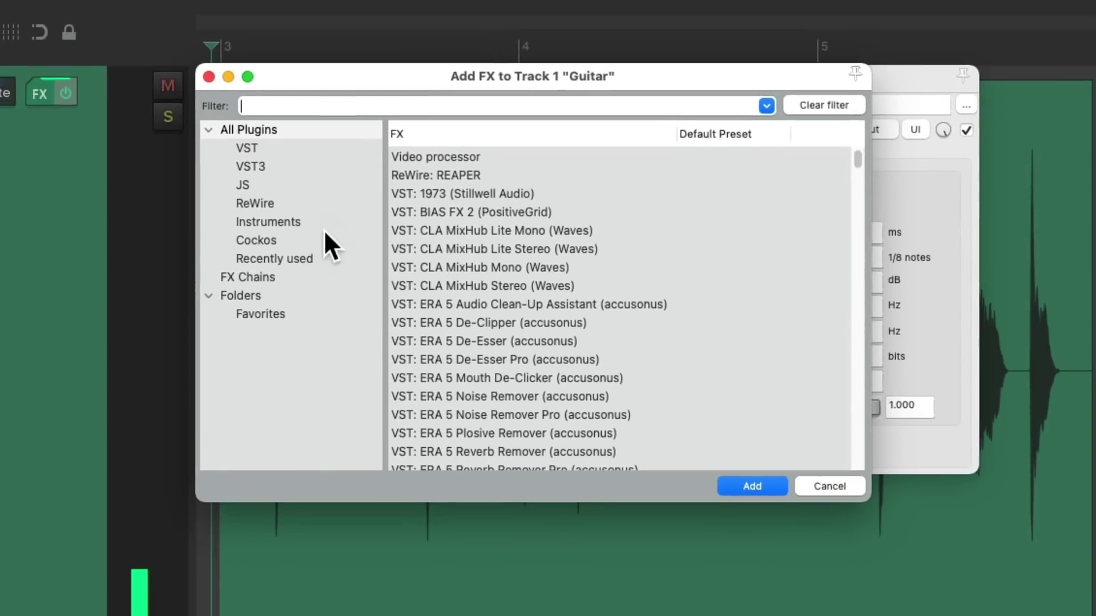
left_click(250, 249)
scroll(601, 328, "down", 3)
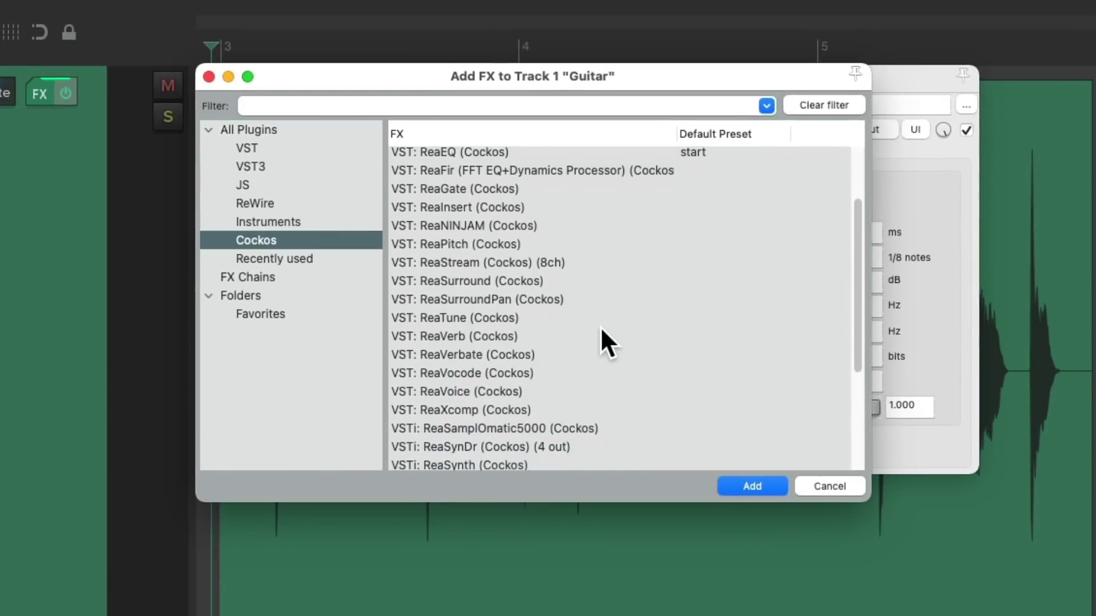
left_click(553, 350)
double_click(553, 350)
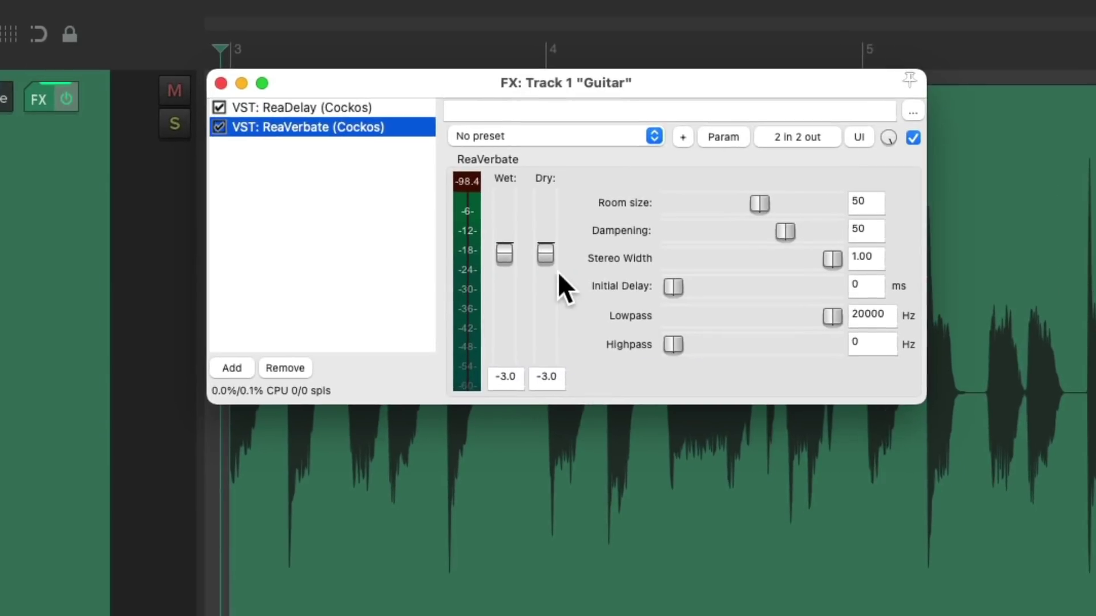
Set ReaVerbate's dry to +0.0, room size to 86 and wet to -15.7
left_click_drag(558, 272, 572, 253)
left_click_drag(750, 215, 808, 220)
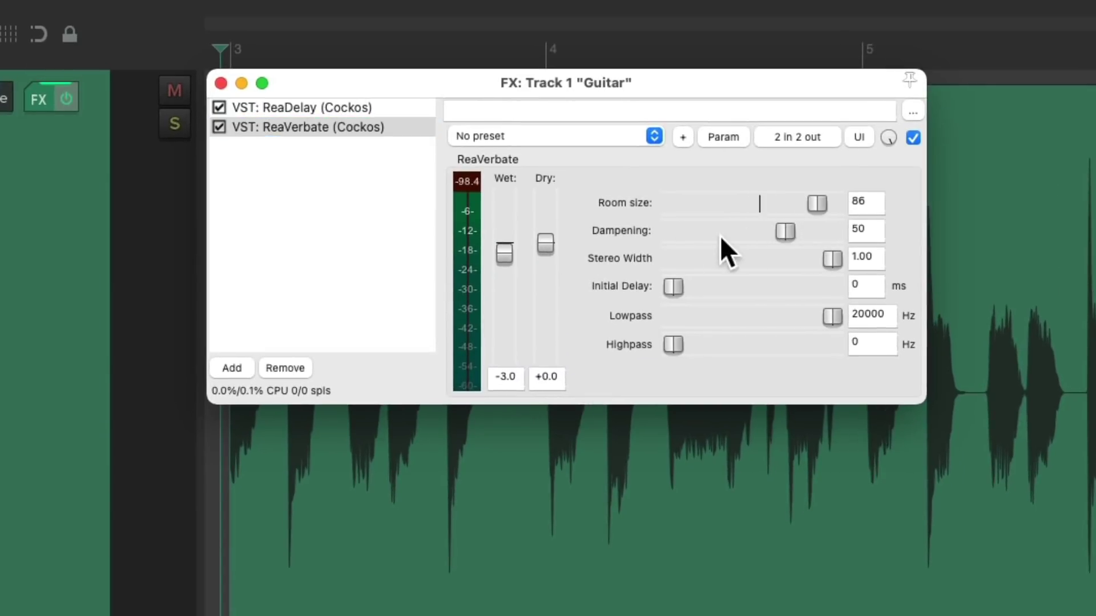
left_click_drag(504, 251, 505, 285)
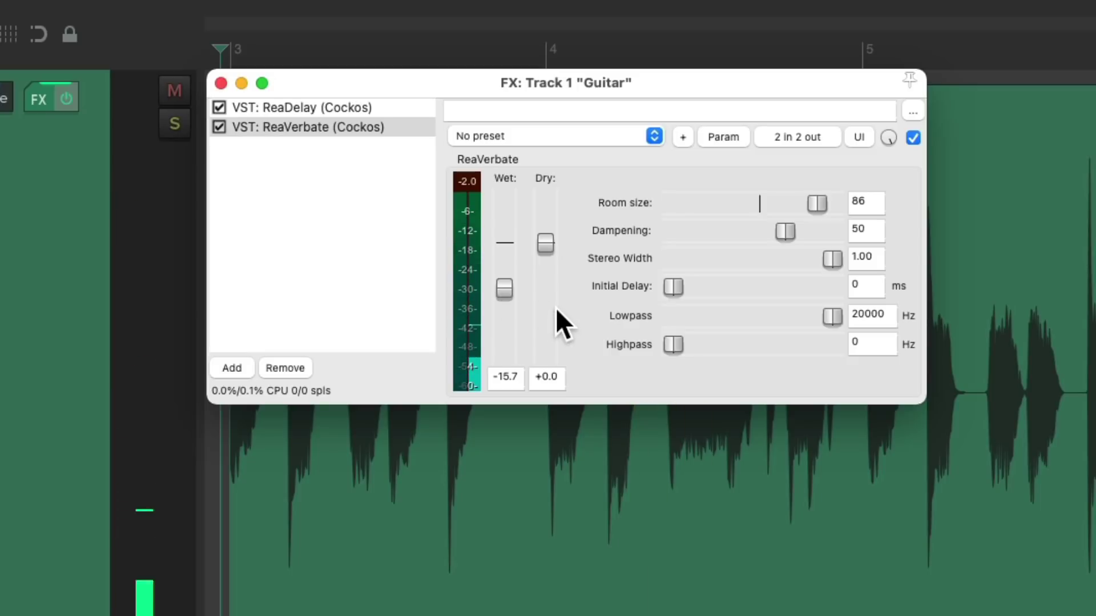
Bypass ReaVerbate and reset the Guitar ReaDelay to its factory default preset
left_click(219, 126)
left_click(311, 107)
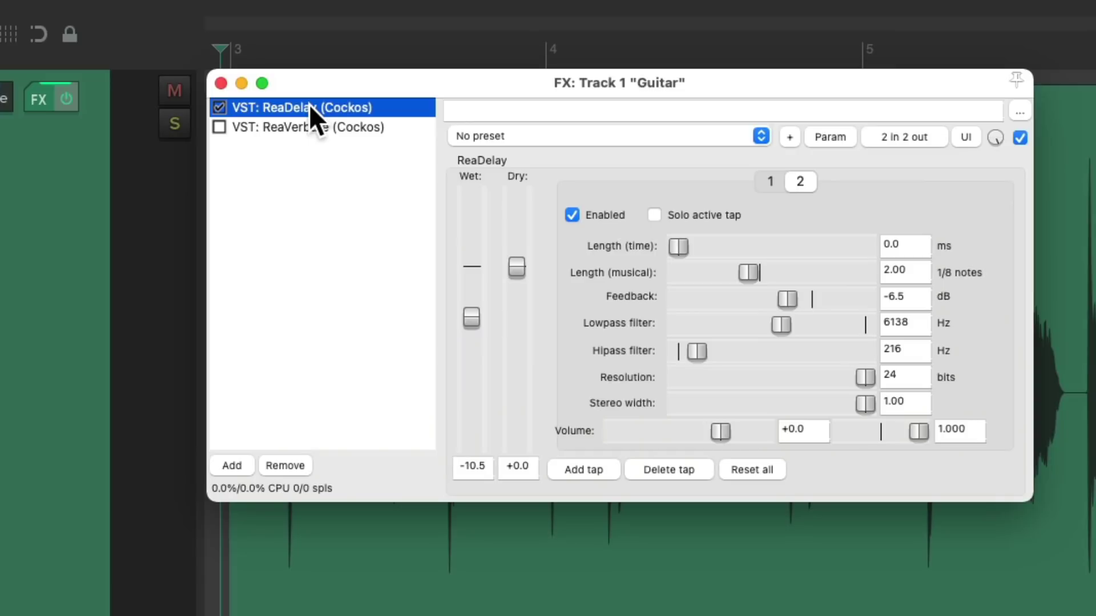
left_click(547, 136)
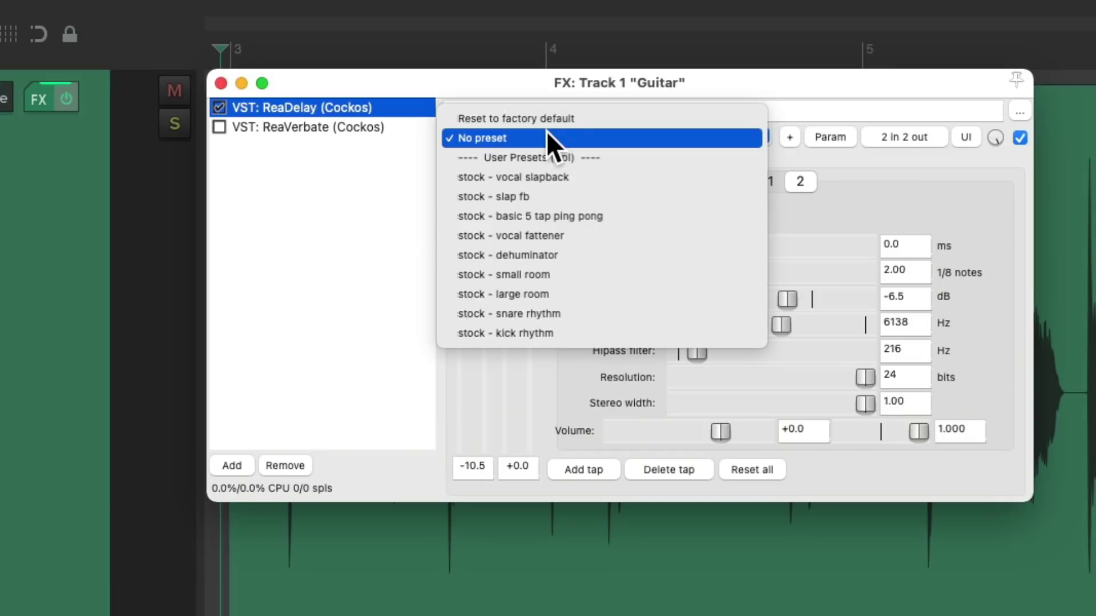
left_click(554, 119)
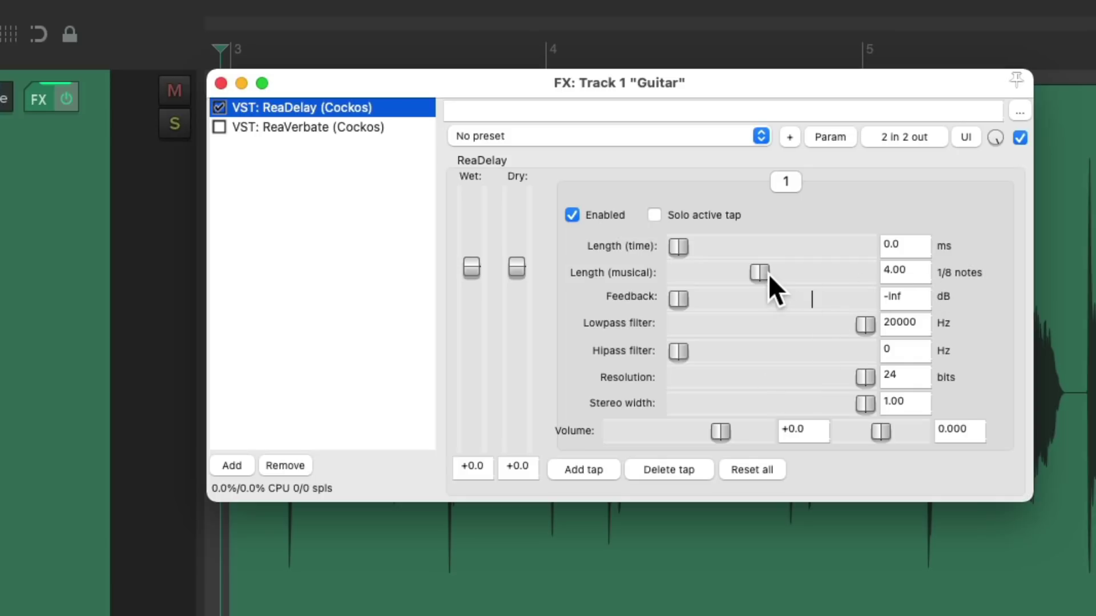
Set the first tap's musical length to 0 and time to 110.3 ms, lowering the wet level
left_click_drag(765, 274, 609, 287)
left_click_drag(678, 246, 752, 247)
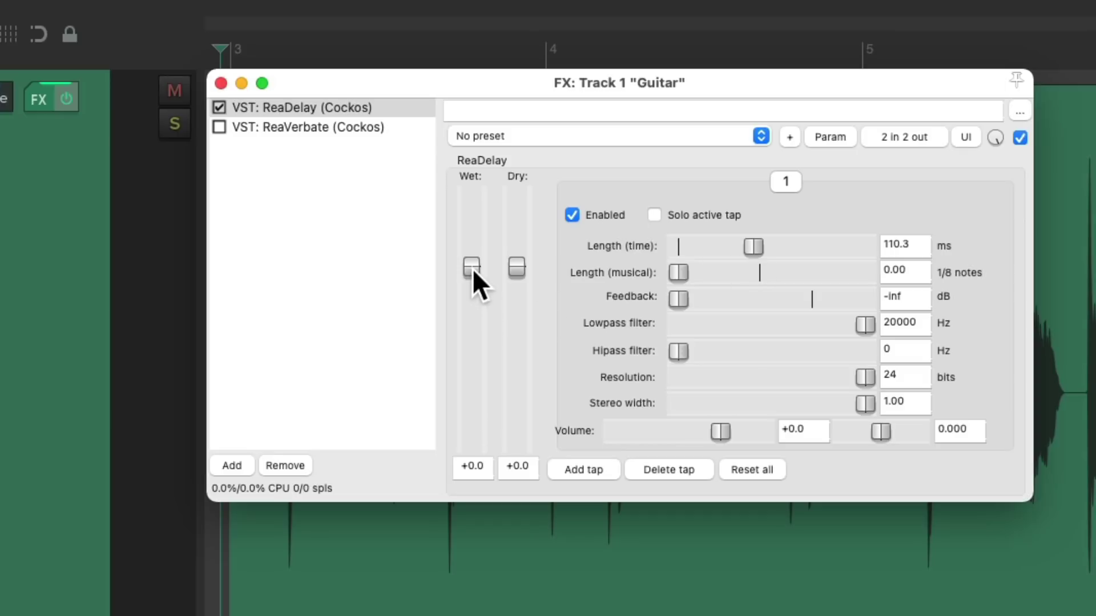
left_click_drag(471, 269, 467, 316)
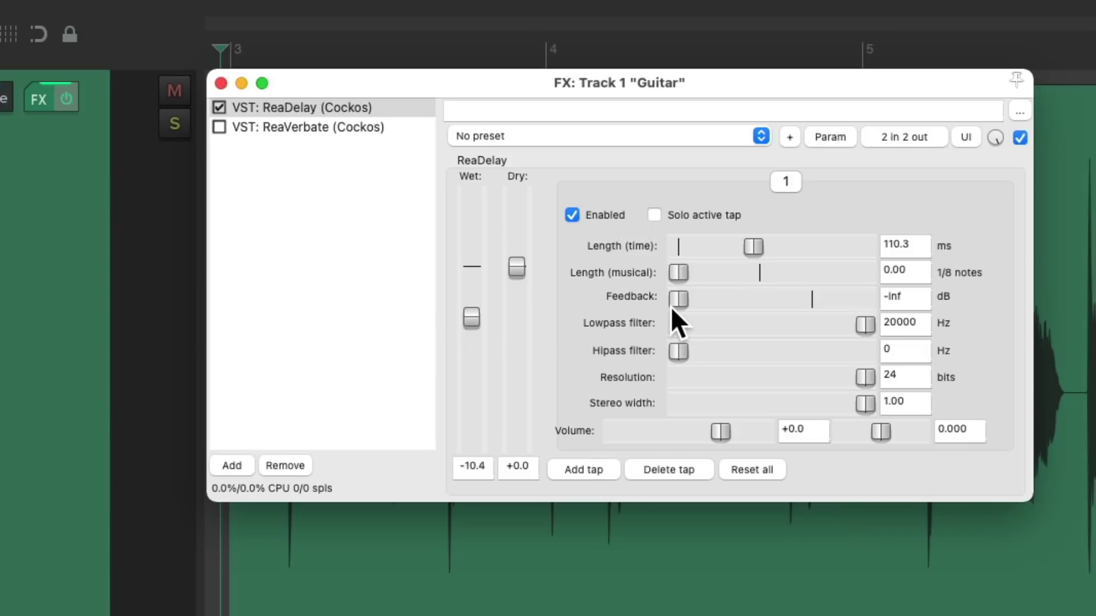
Set lowpass 6774 Hz, hipass 238 Hz, wet -10.3, and pan the first tap hard left
left_click_drag(864, 329, 785, 336)
left_click_drag(472, 318, 472, 319)
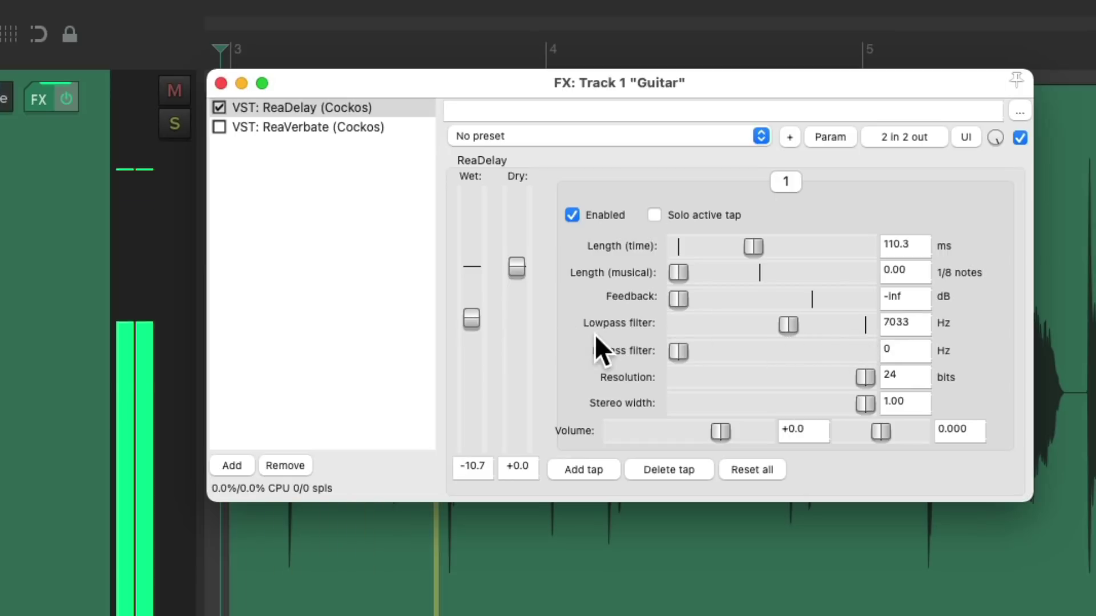
left_click_drag(679, 353, 693, 356)
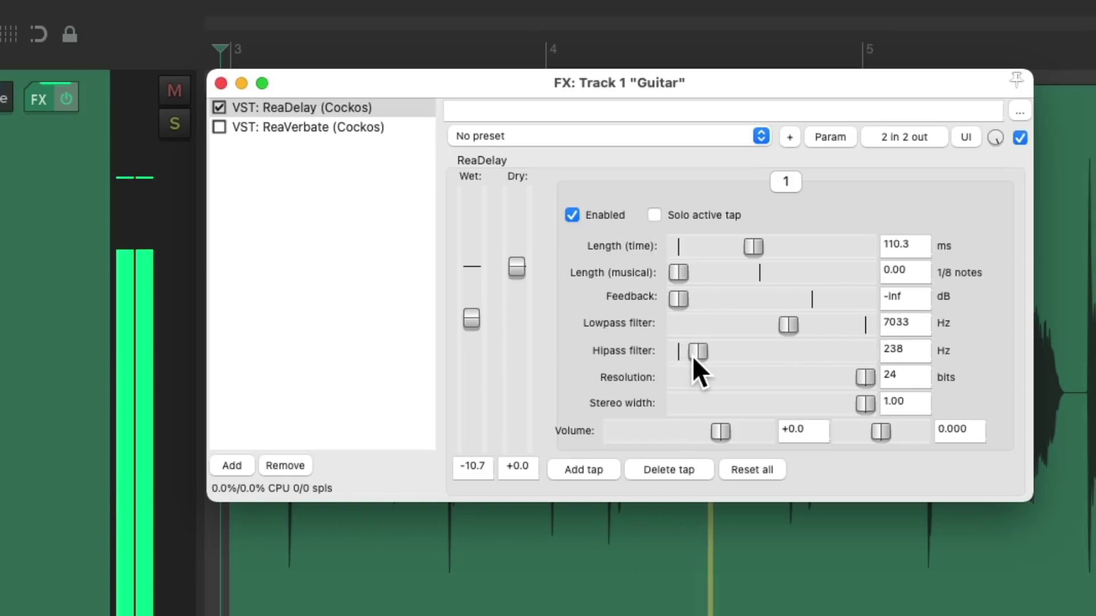
left_click_drag(784, 325, 780, 324)
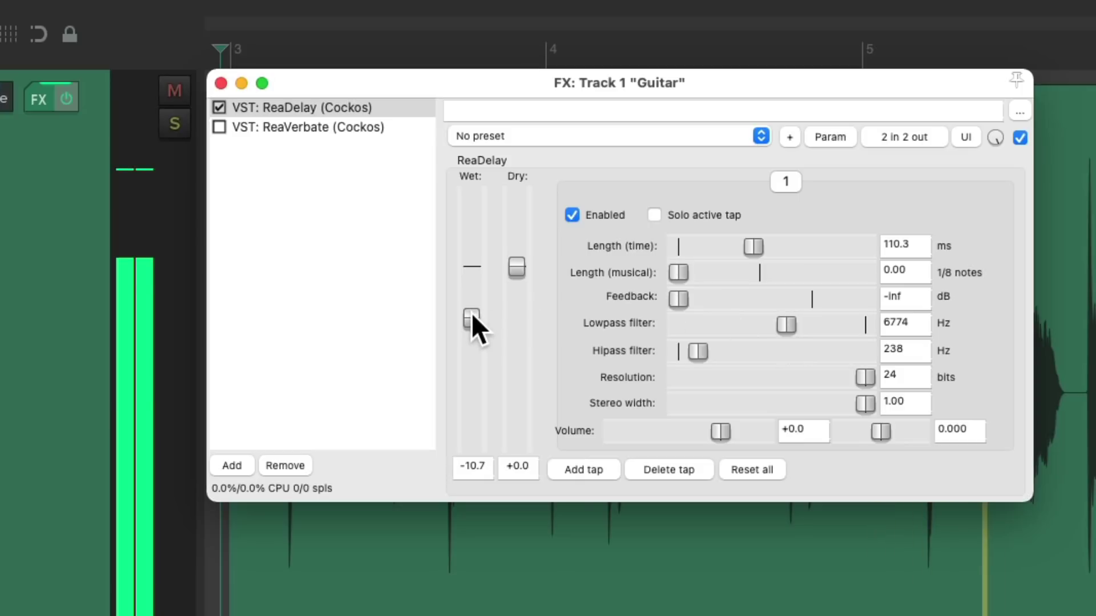
left_click_drag(472, 314, 472, 312)
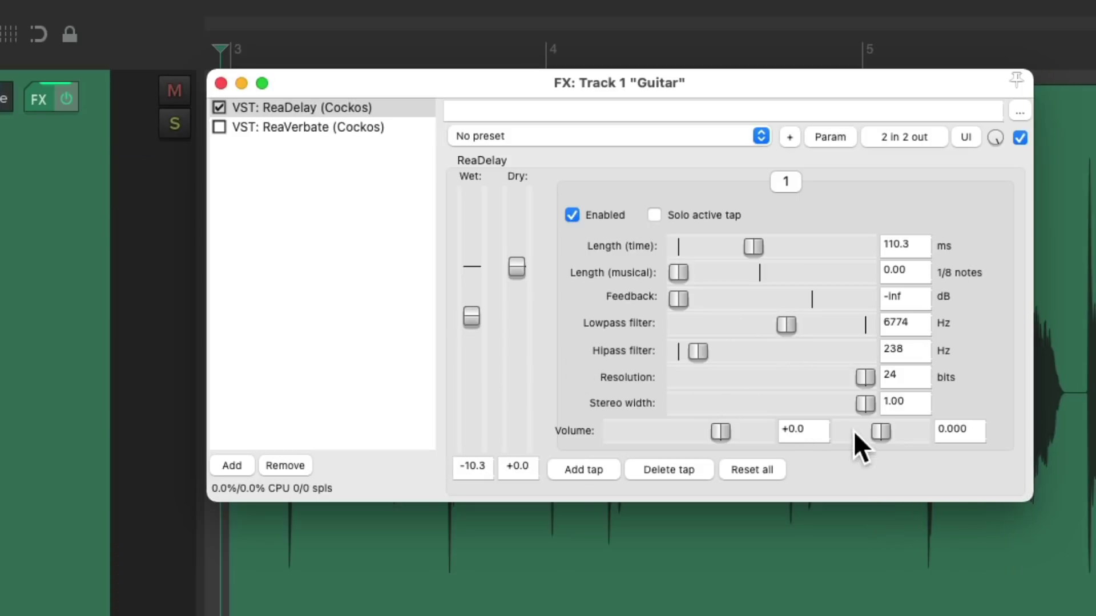
left_click_drag(880, 432, 814, 448)
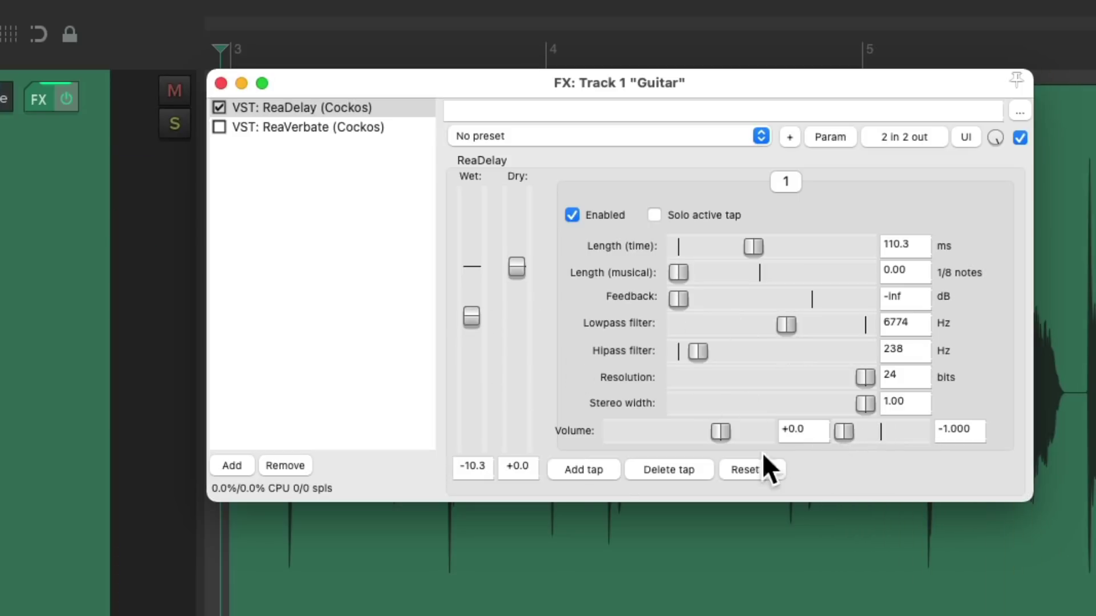
Add a second tap at 140 ms, pan it hard right, and lower the wet level to -11.5
left_click(589, 476)
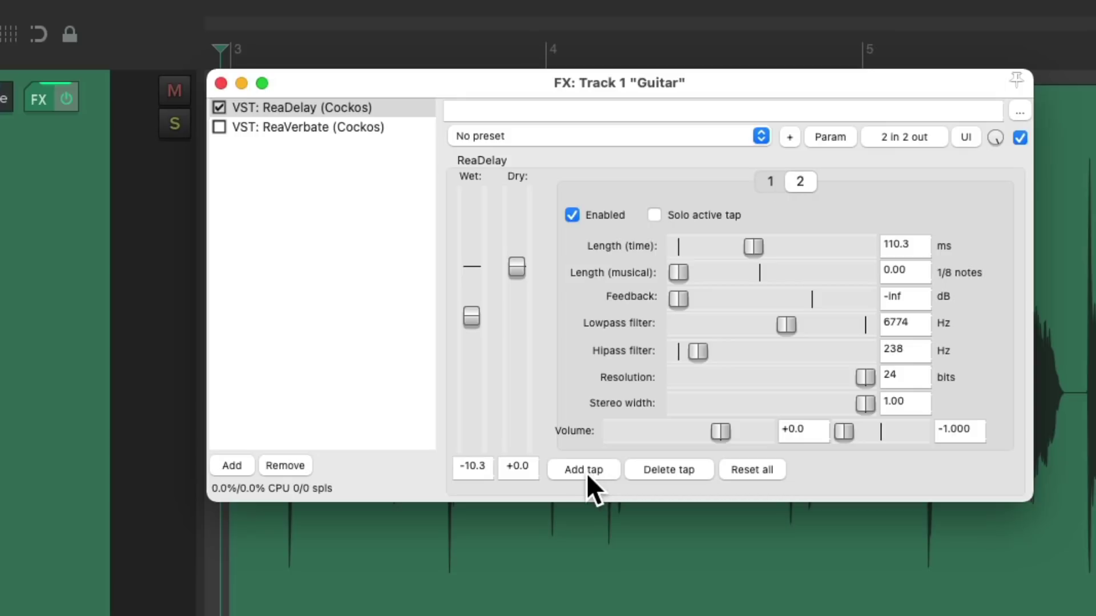
double_click(918, 245)
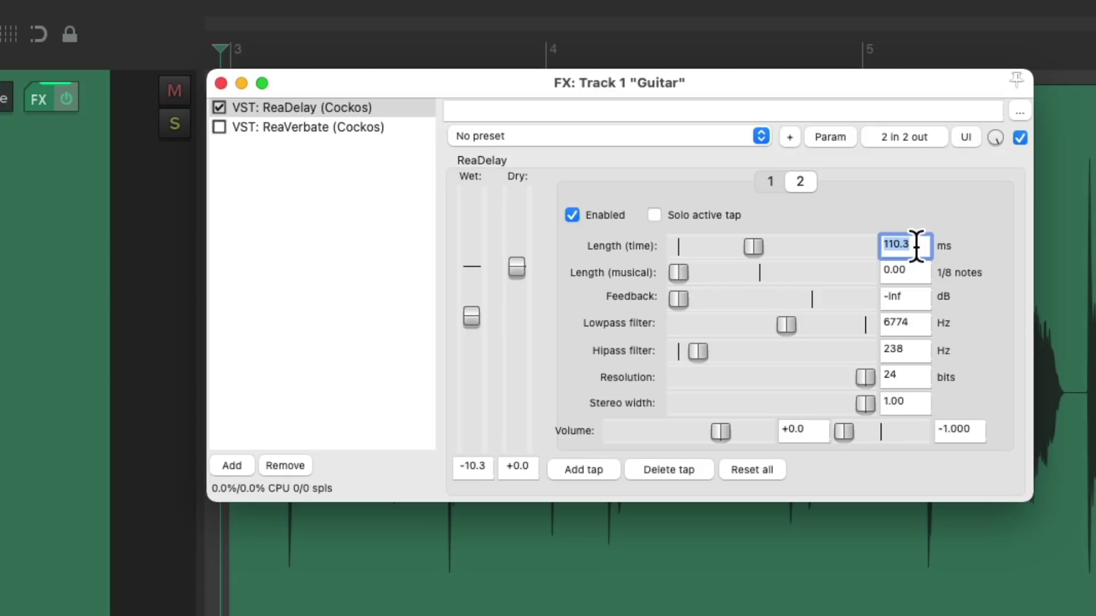
type("140")
key("Return")
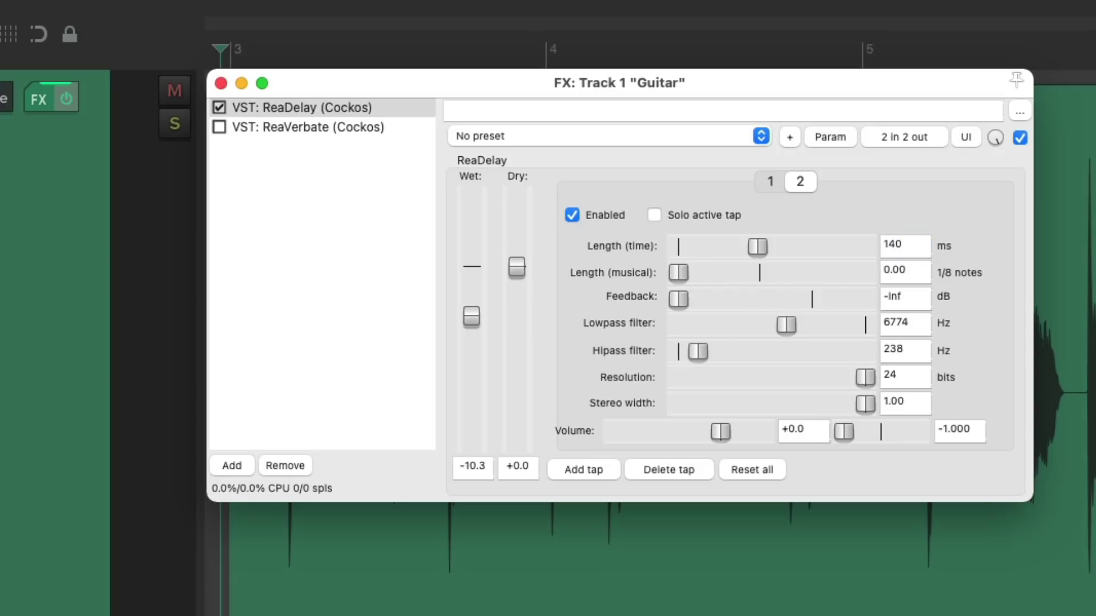
left_click_drag(847, 423, 917, 428)
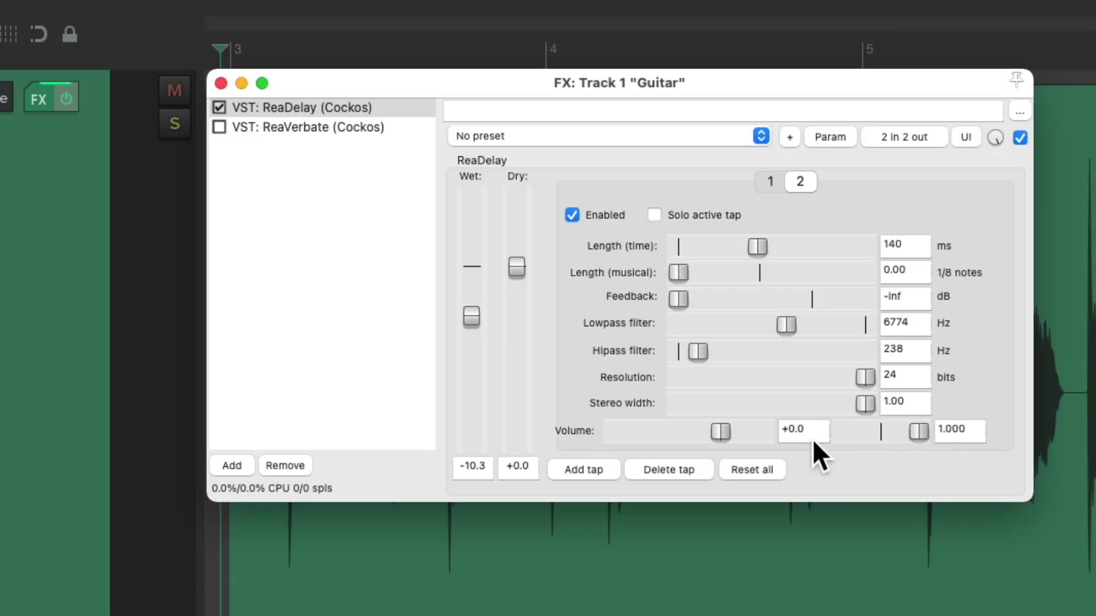
key("space")
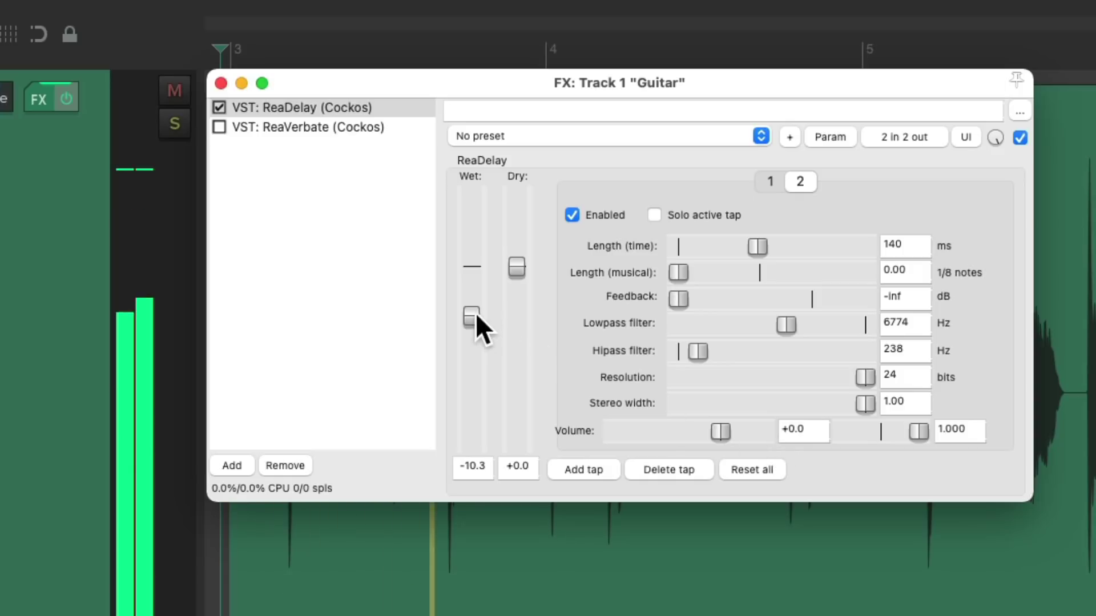
left_click_drag(477, 317, 467, 319)
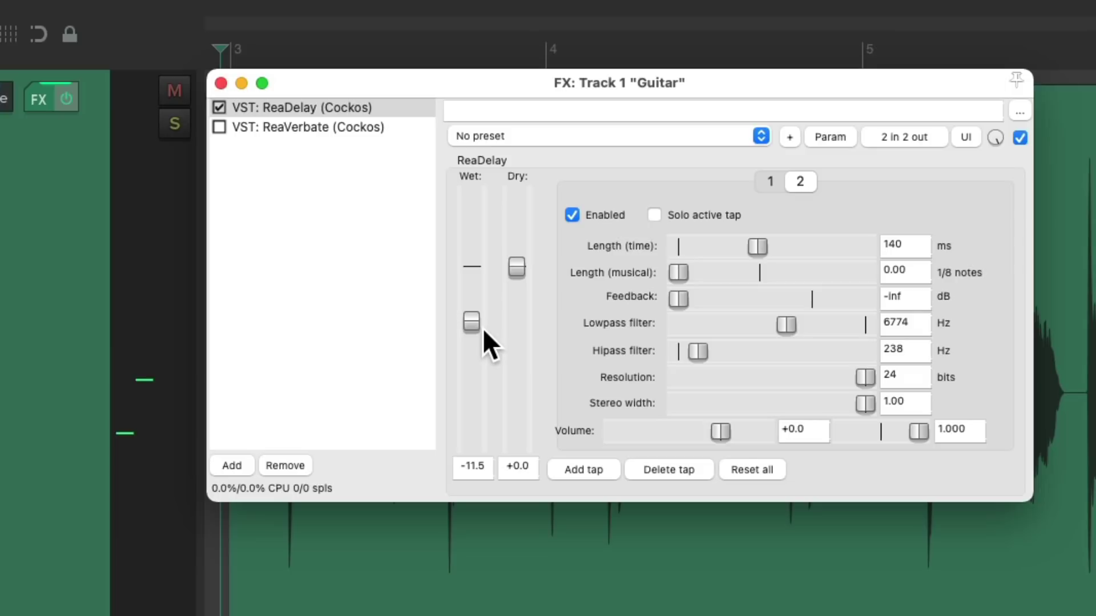
Enable ReaVerbate with wet lowered to about -19.5, and settle ReaDelay's wet at -11.8 dB
left_click(220, 126)
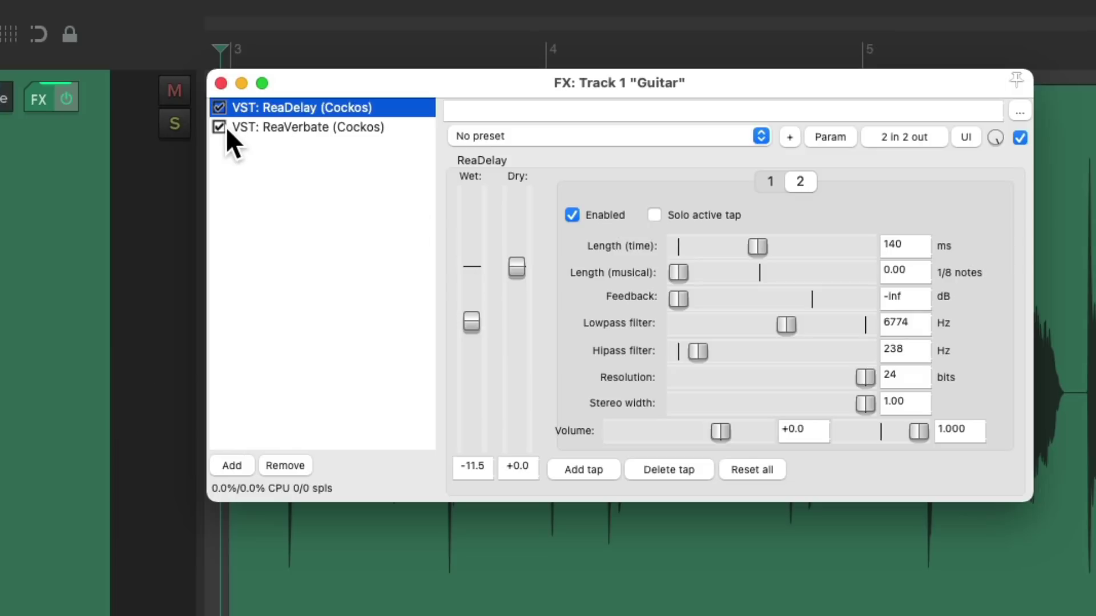
left_click(309, 127)
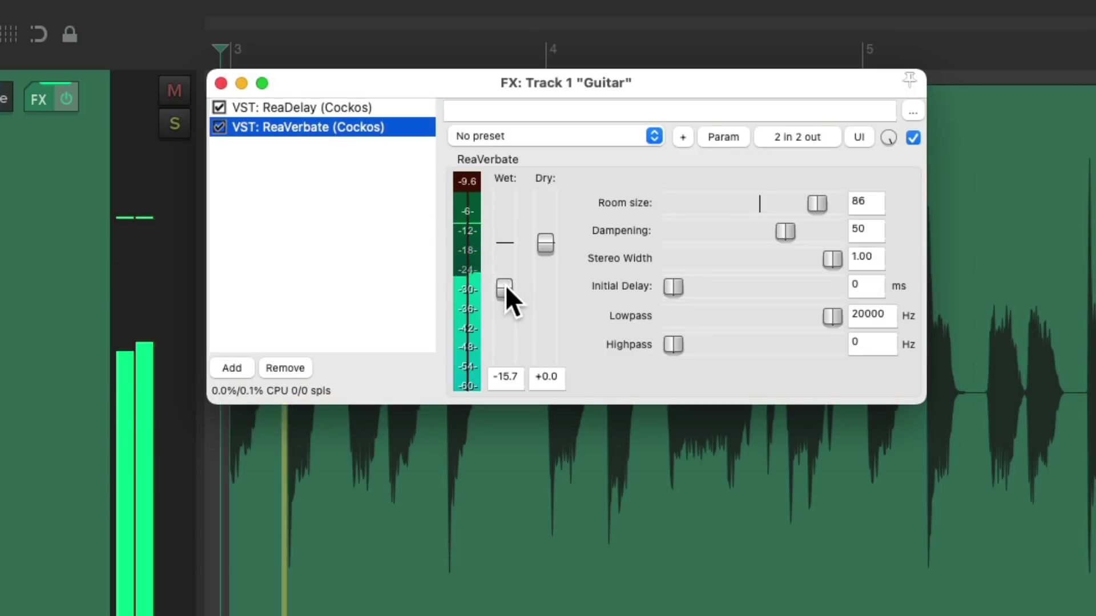
left_click_drag(505, 285, 504, 292)
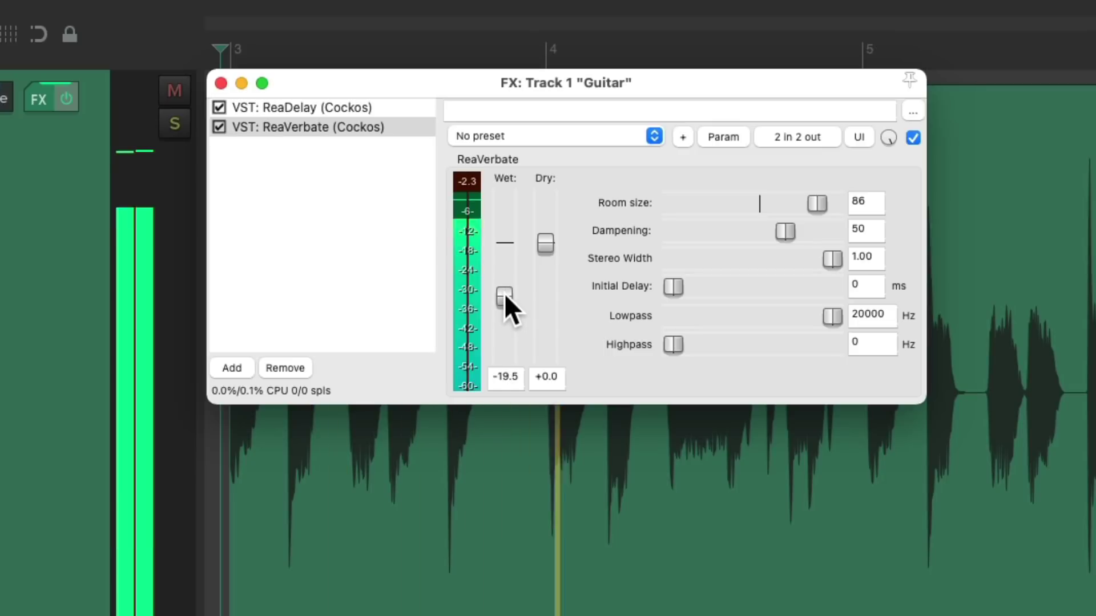
left_click(398, 107)
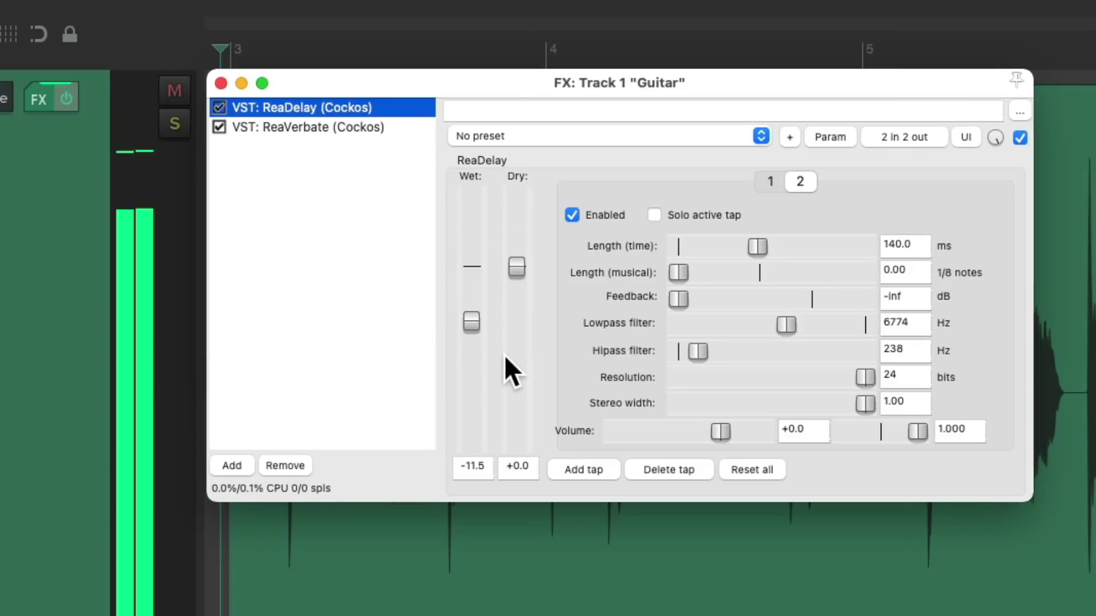
mouse_move(470, 320)
left_mouse_down()
mouse_move(470, 304)
mouse_move(469, 318)
left_mouse_up()
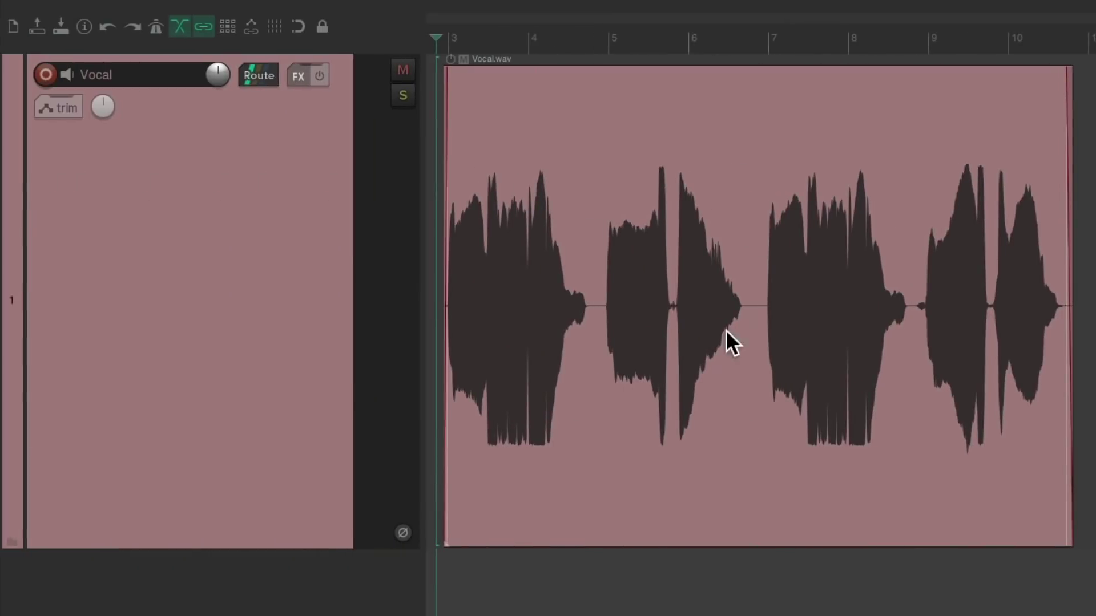
Play back the Vocal track's Vocal.wav item and then stop playback
key("space")
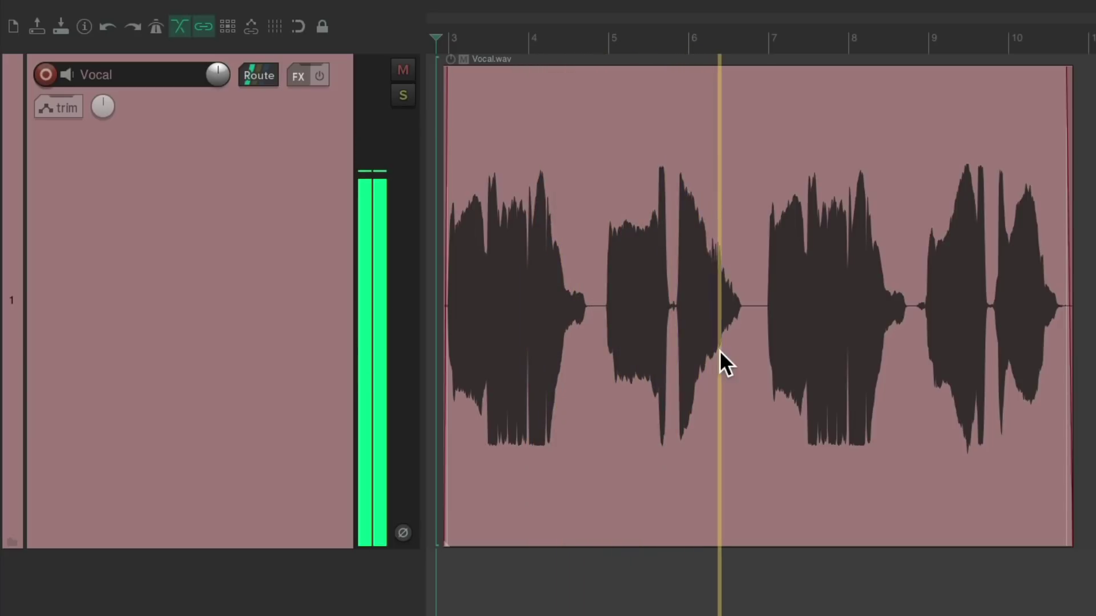
key("space")
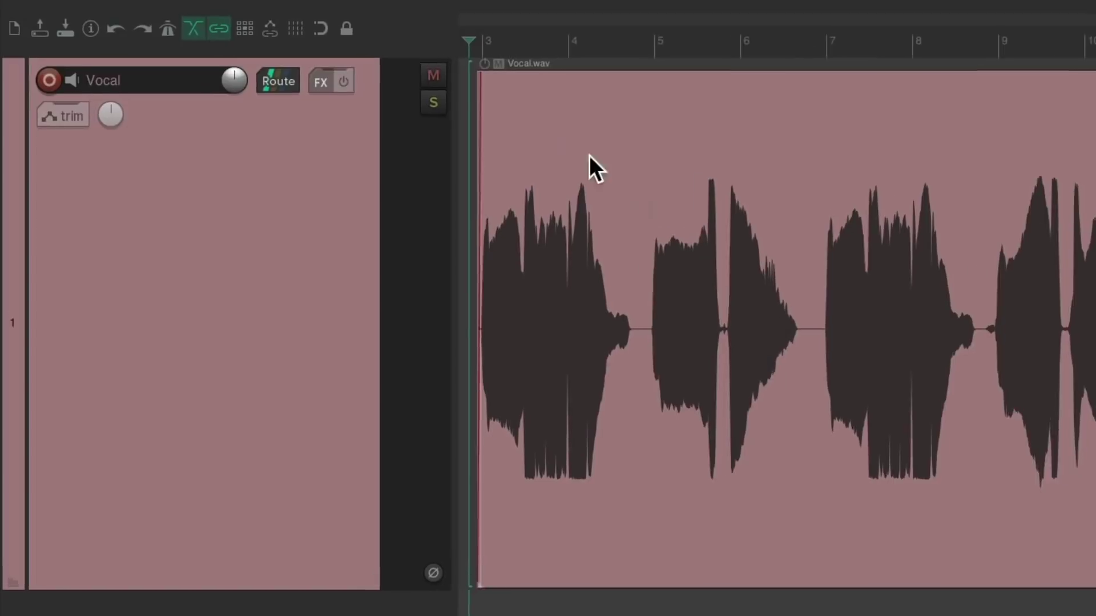
Add Cockos ReaDelay to the Vocal track
left_click(295, 76)
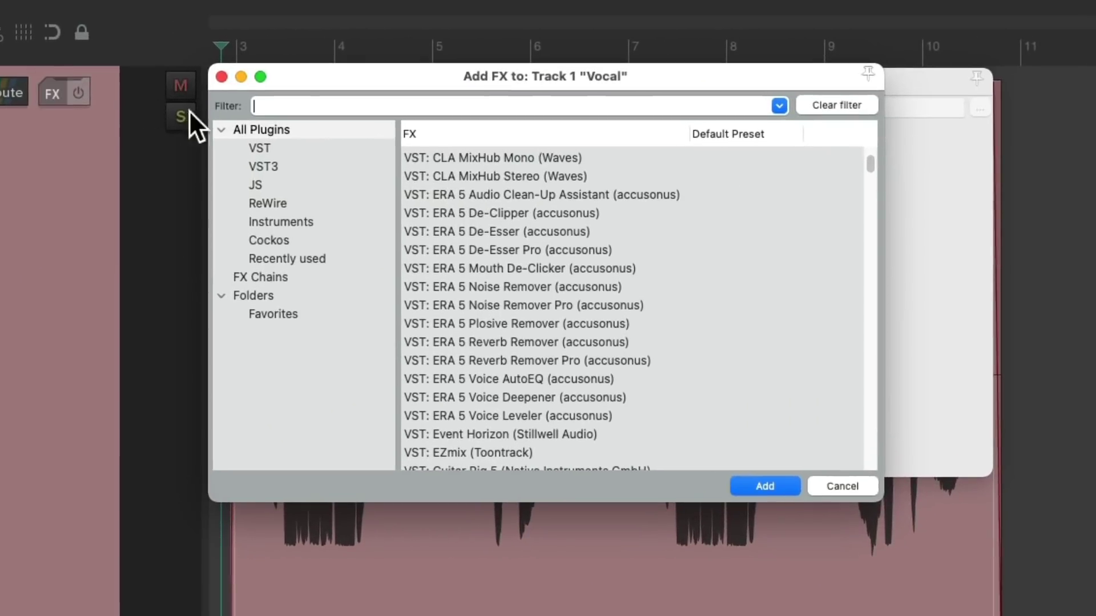
left_click(329, 241)
double_click(529, 231)
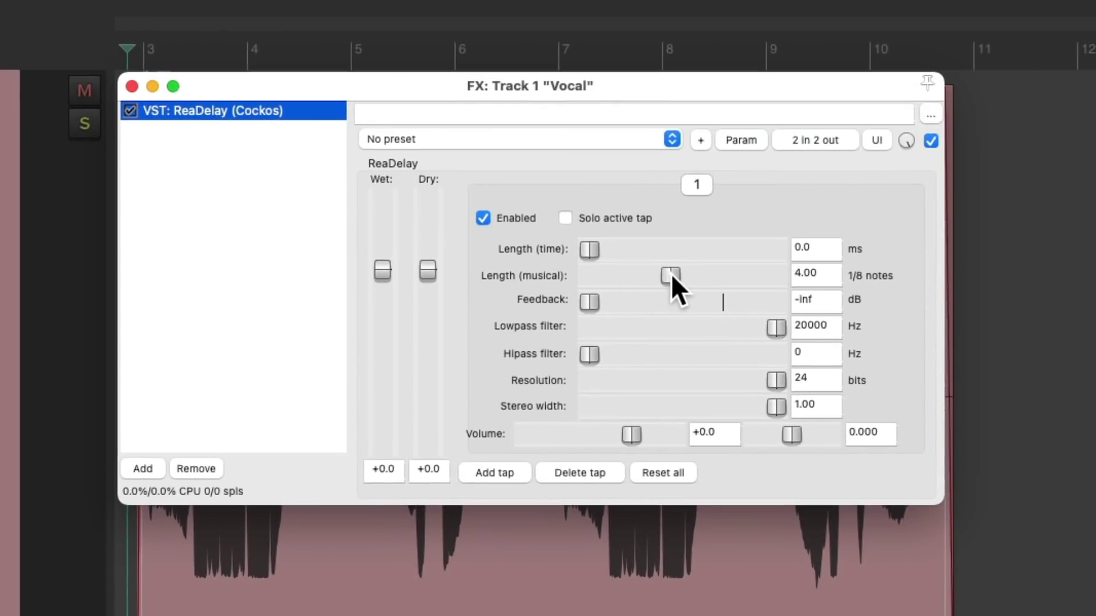
Set the first tap's musical length to 0 and time to 180 ms, lowering the wet level
left_click_drag(670, 273, 577, 283)
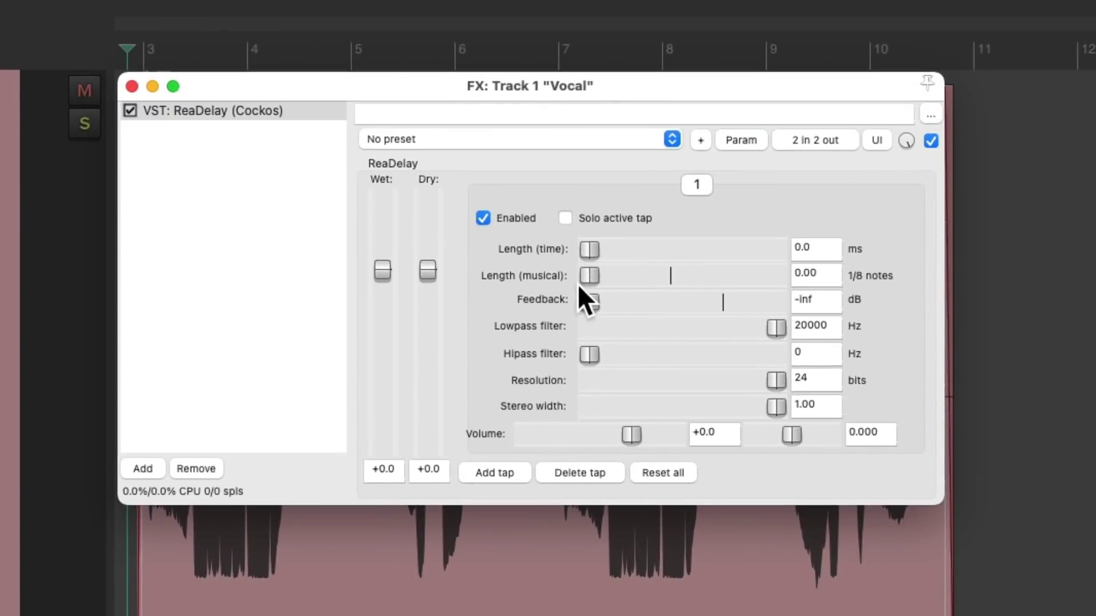
left_click(810, 250)
type("180")
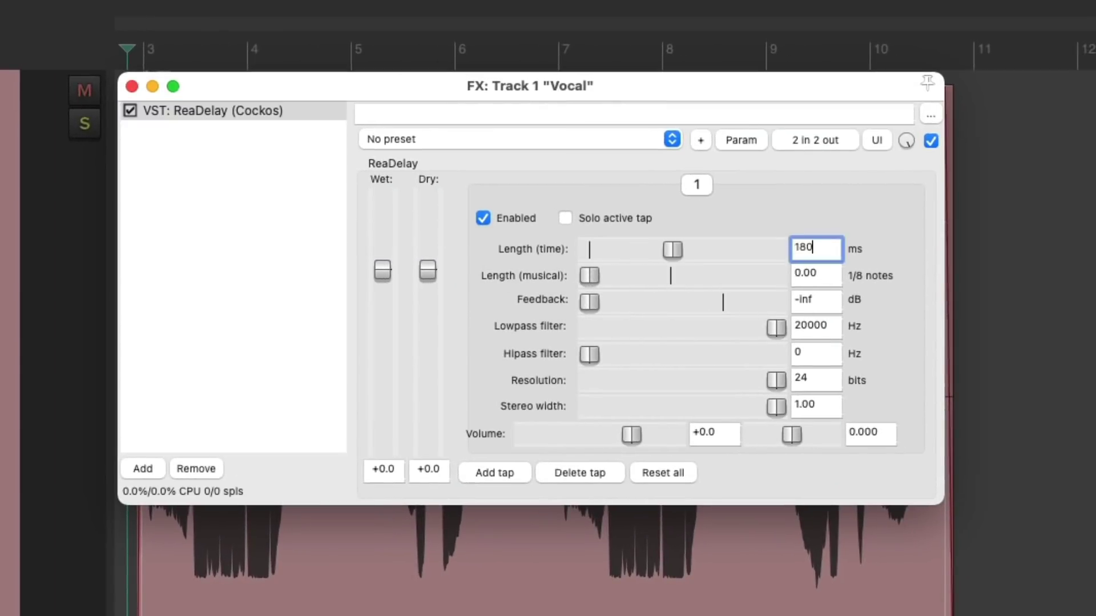
key("Return")
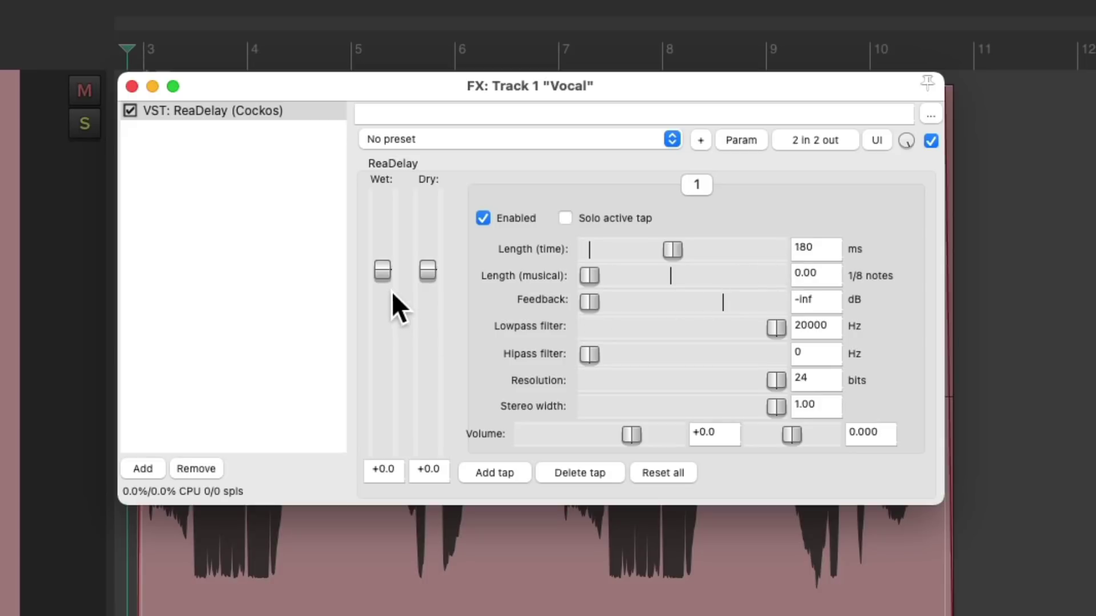
left_click_drag(383, 272, 379, 319)
key("space")
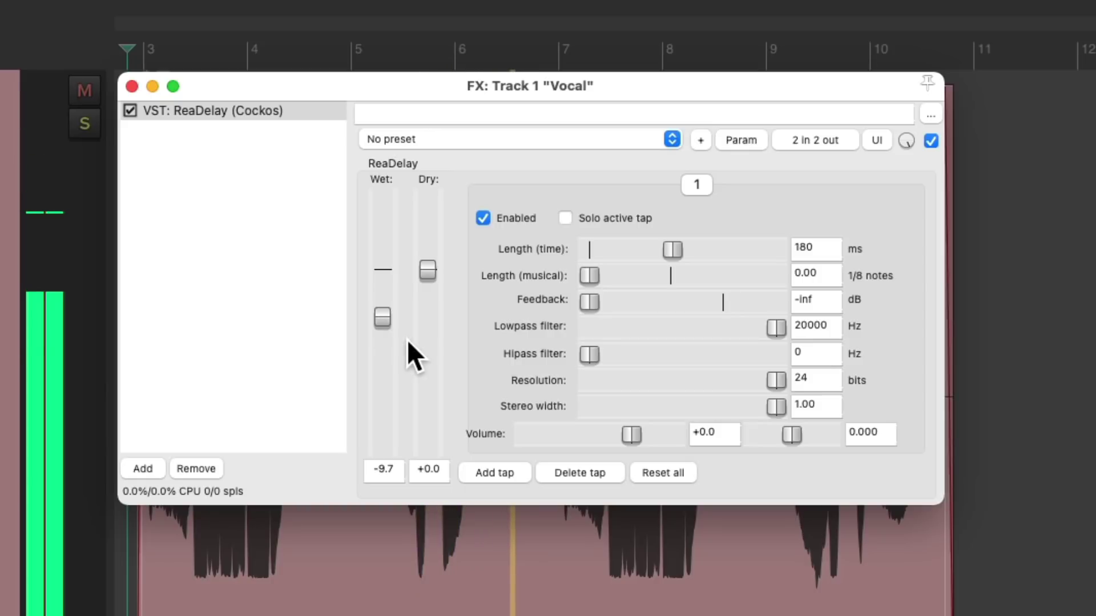
Set lowpass 6636 Hz, hipass 192 Hz, wet -10.0, and pan the first tap hard left
left_click_drag(774, 328, 682, 344)
left_click_drag(588, 355, 607, 361)
left_click_drag(381, 319, 382, 320)
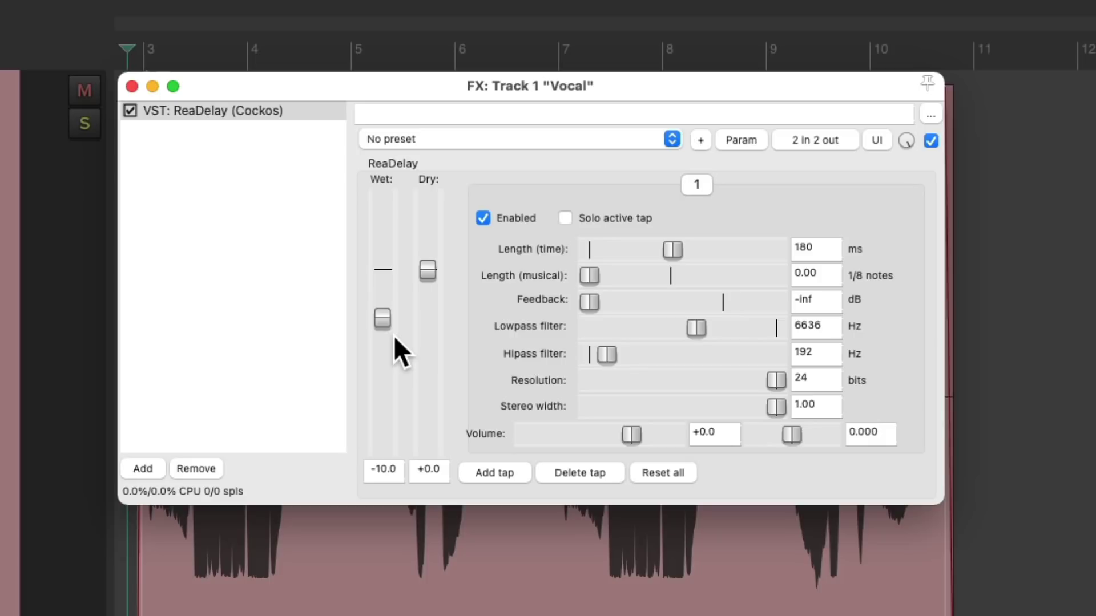
left_click_drag(792, 438, 714, 445)
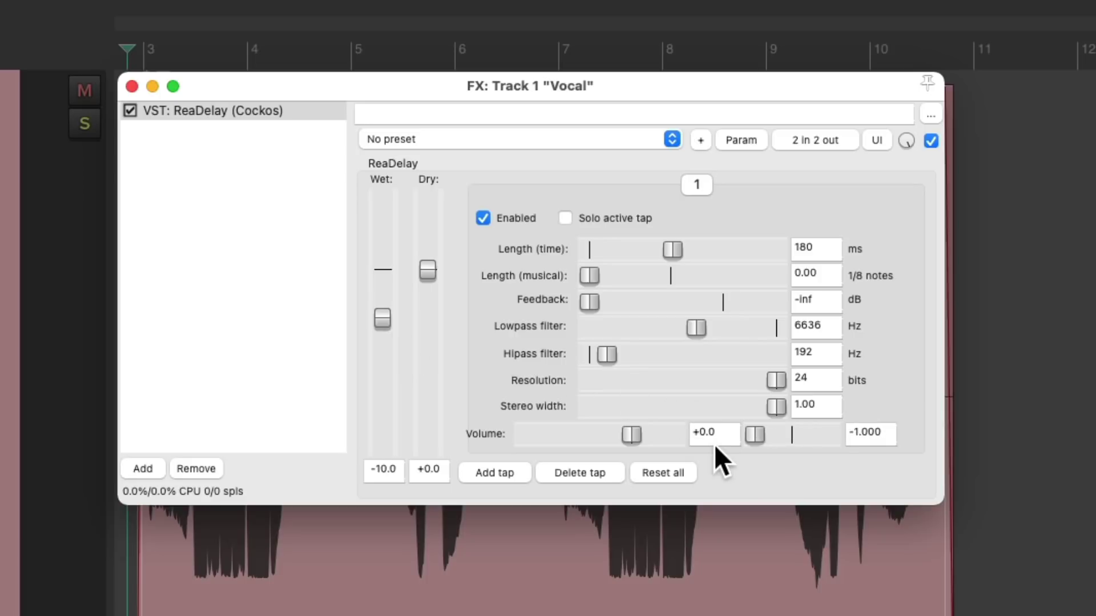
Add a second vocal delay tap at 210 ms, panned fully right, with wet at -10.5 dB
left_click(509, 472)
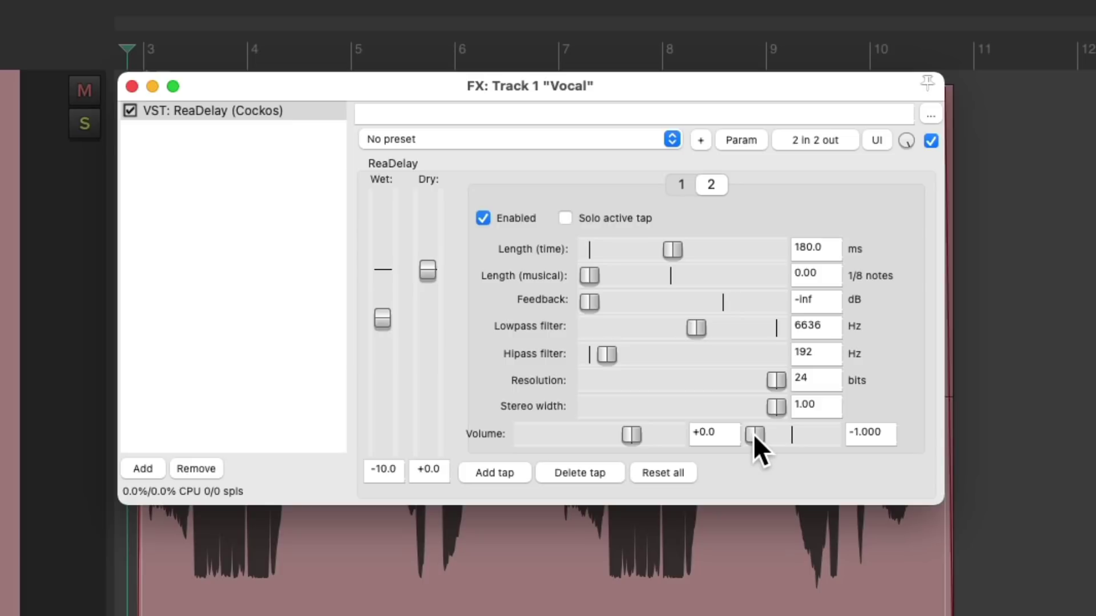
left_click_drag(753, 434, 892, 456)
double_click(832, 251)
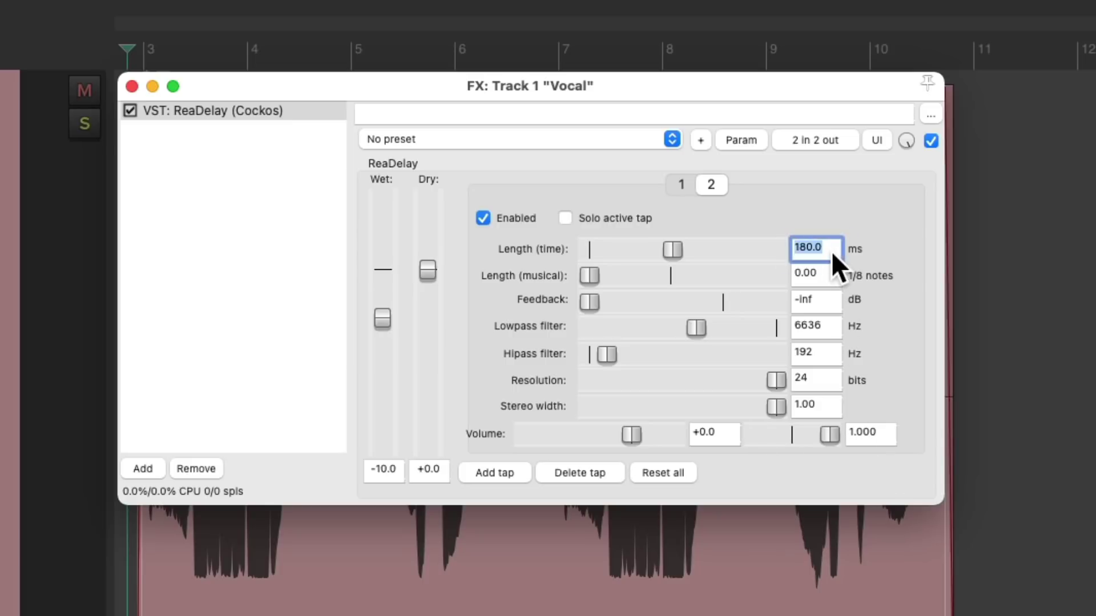
type("210")
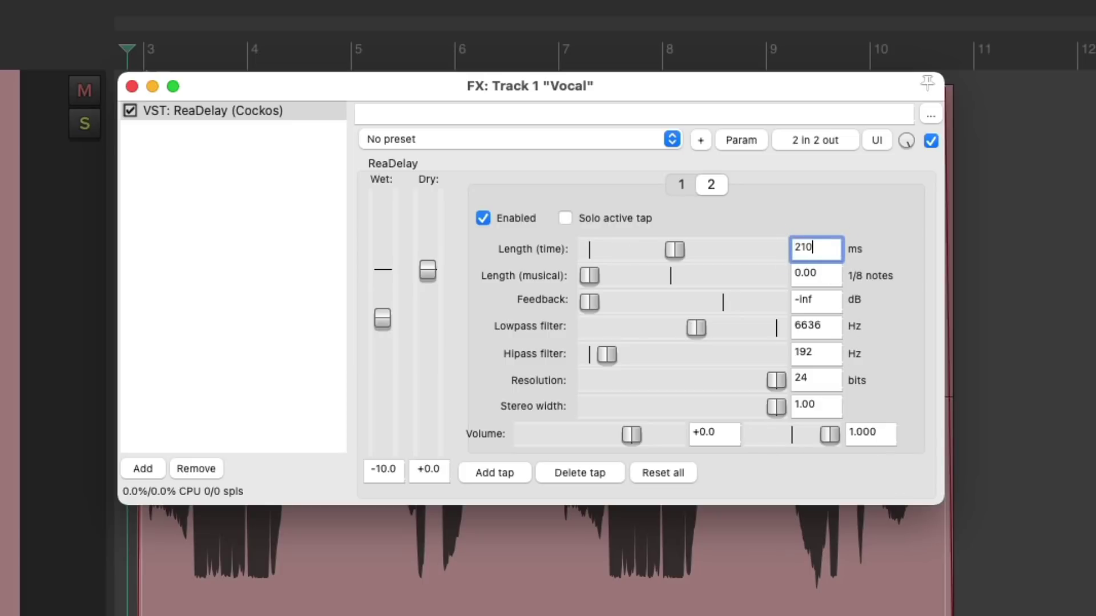
key("Return")
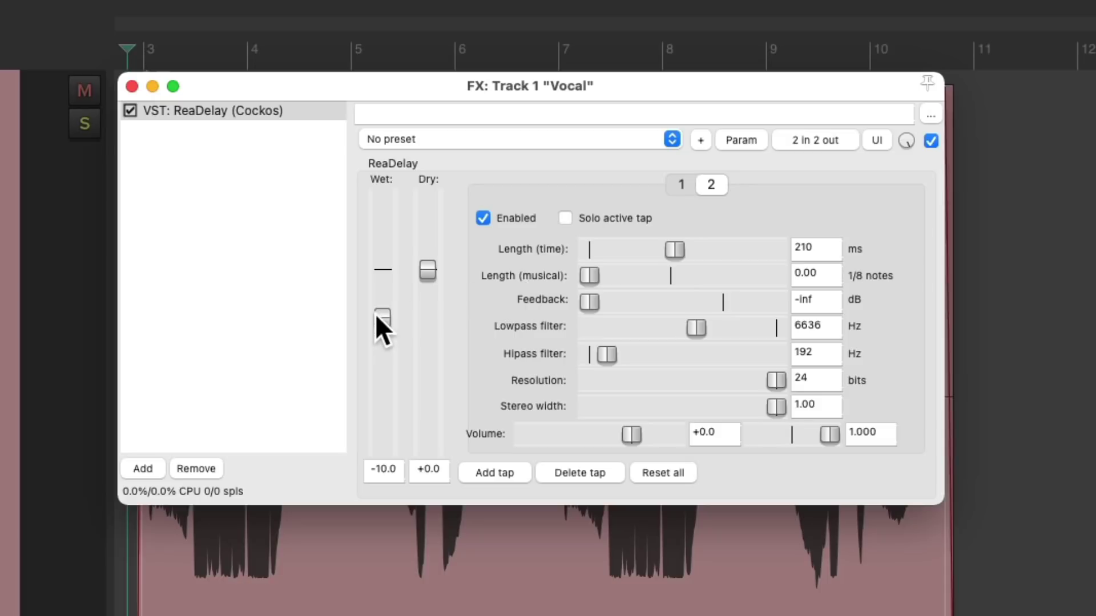
key("space")
left_click_drag(378, 318, 383, 320)
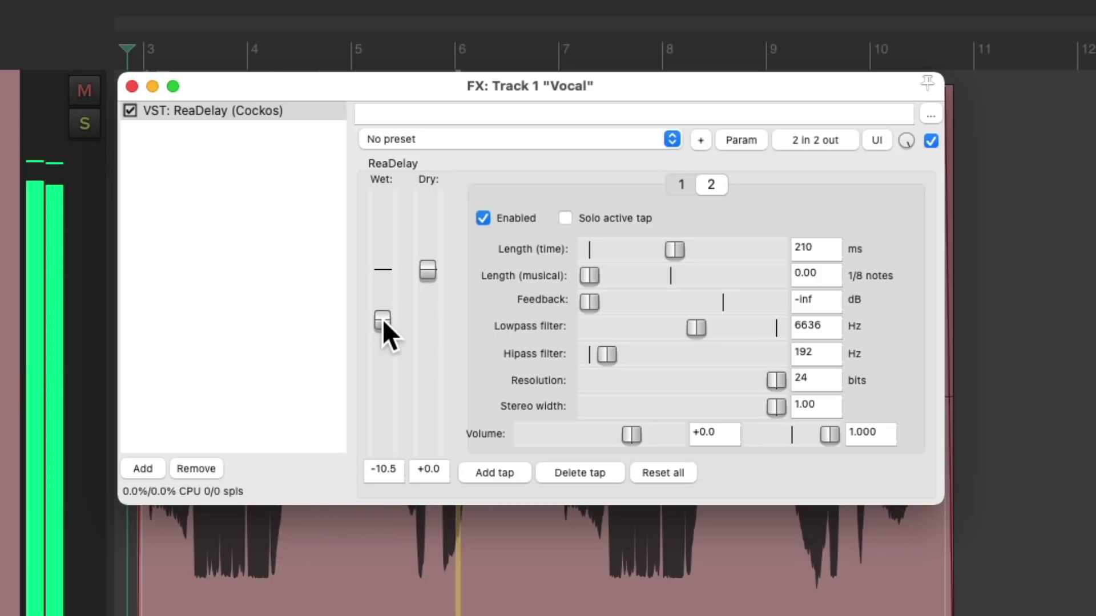
key("space")
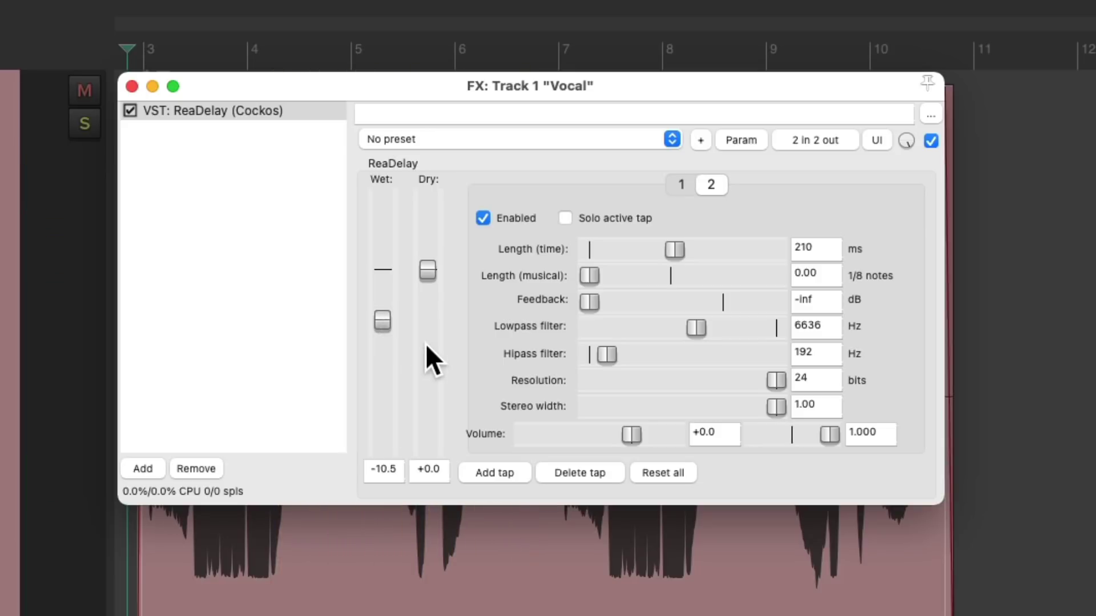
Add a second Cockos ReaDelay to the vocal chain and set its musical length to 2
double_click(218, 183)
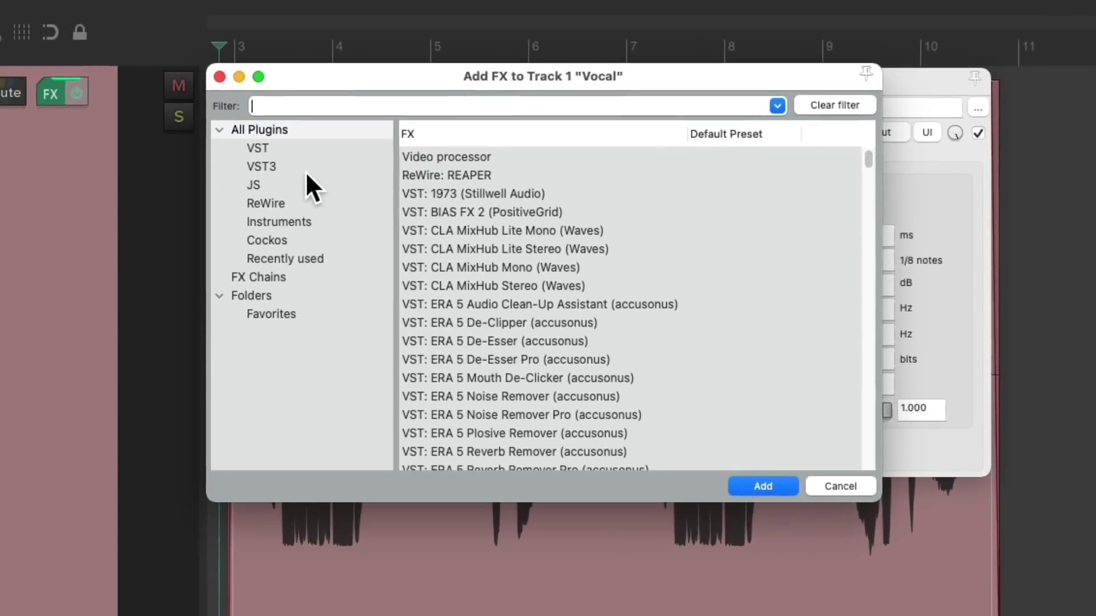
left_click(220, 253)
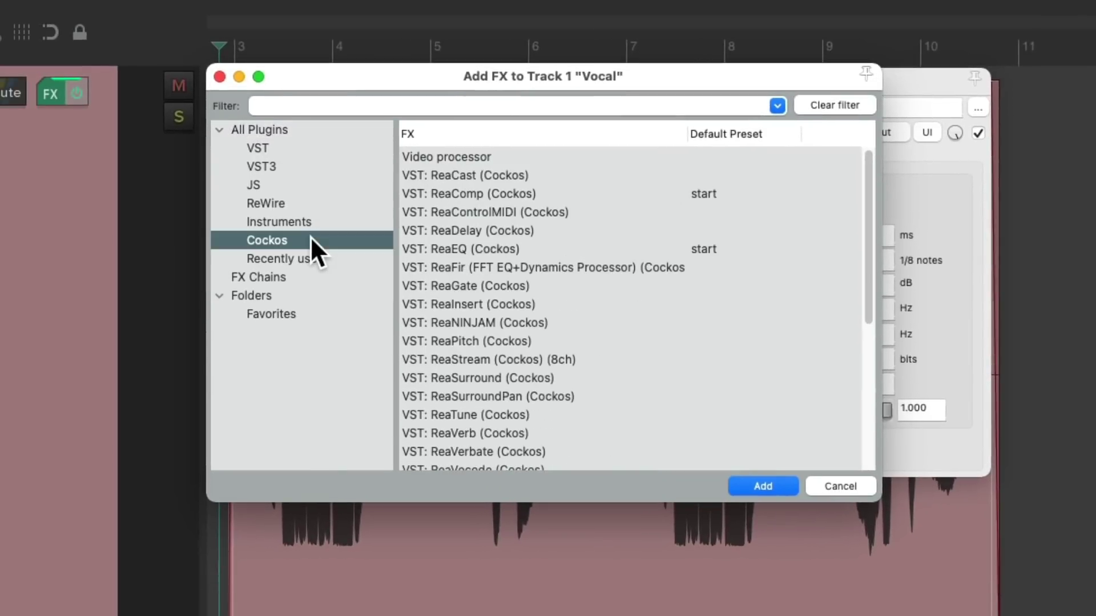
double_click(548, 229)
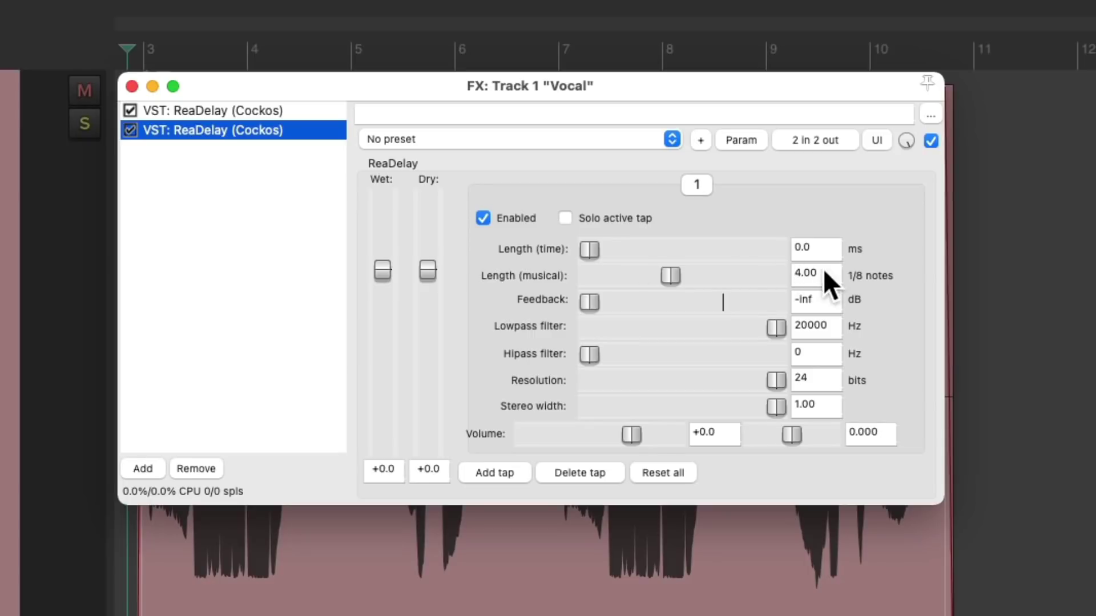
left_click(828, 272)
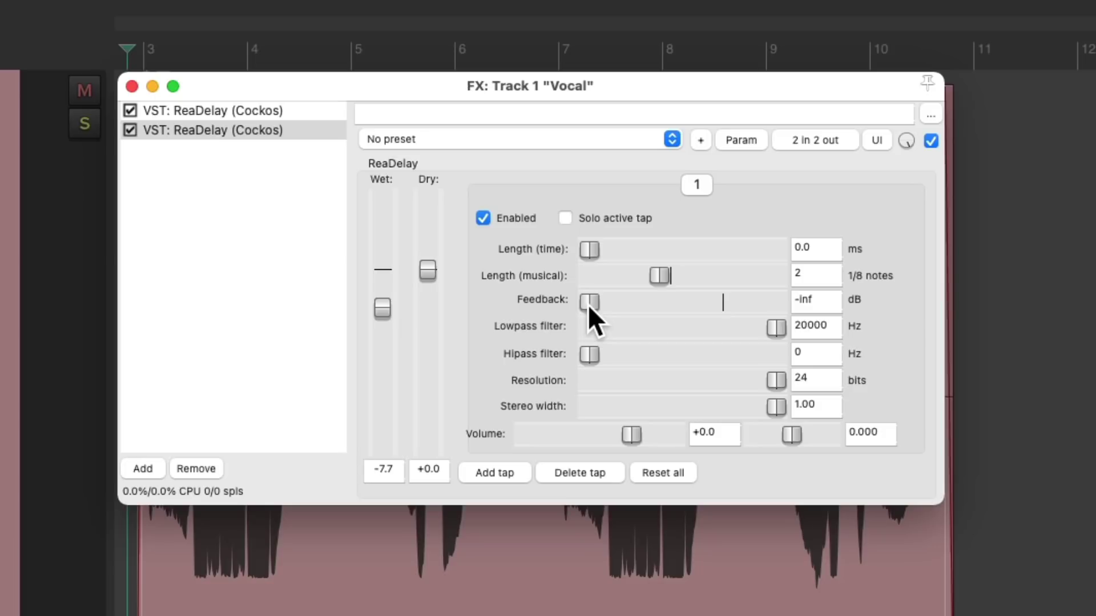
Raise the feedback to -9.8 dB and settle the second delay's wet level at -13.2 dB
left_click_drag(588, 303, 685, 309)
key("space")
left_click_drag(381, 306, 383, 317)
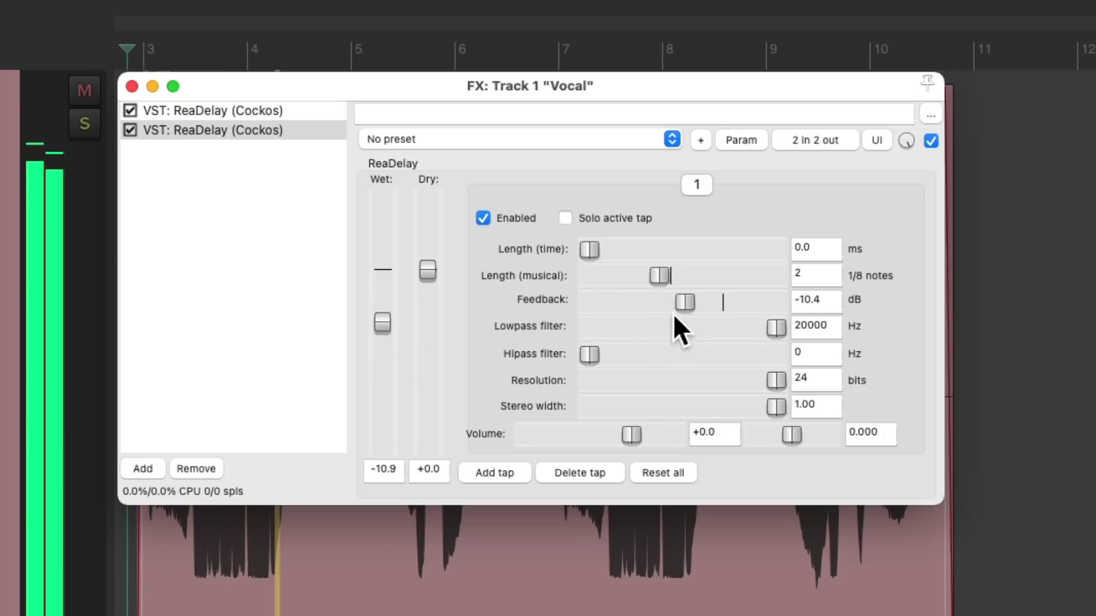
left_click_drag(678, 306, 680, 307)
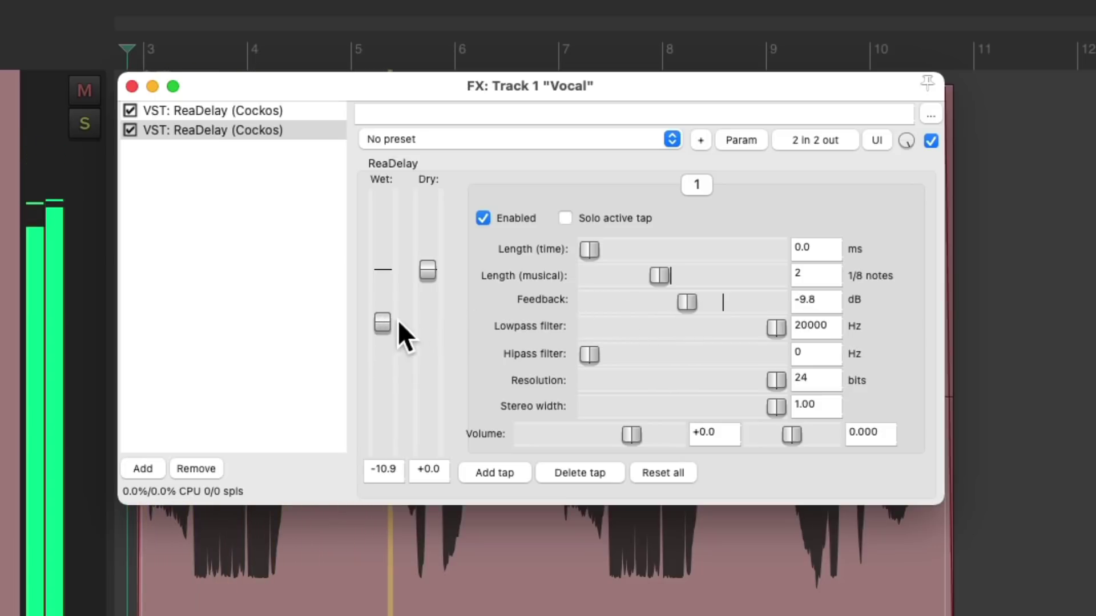
left_click_drag(381, 322, 381, 324)
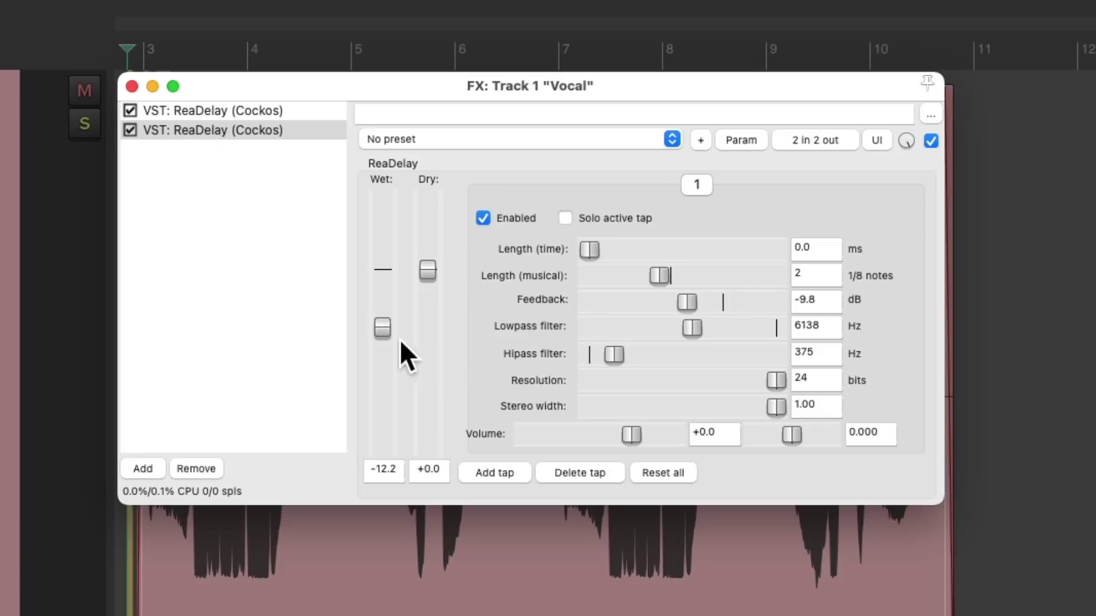
left_click_drag(385, 329, 385, 333)
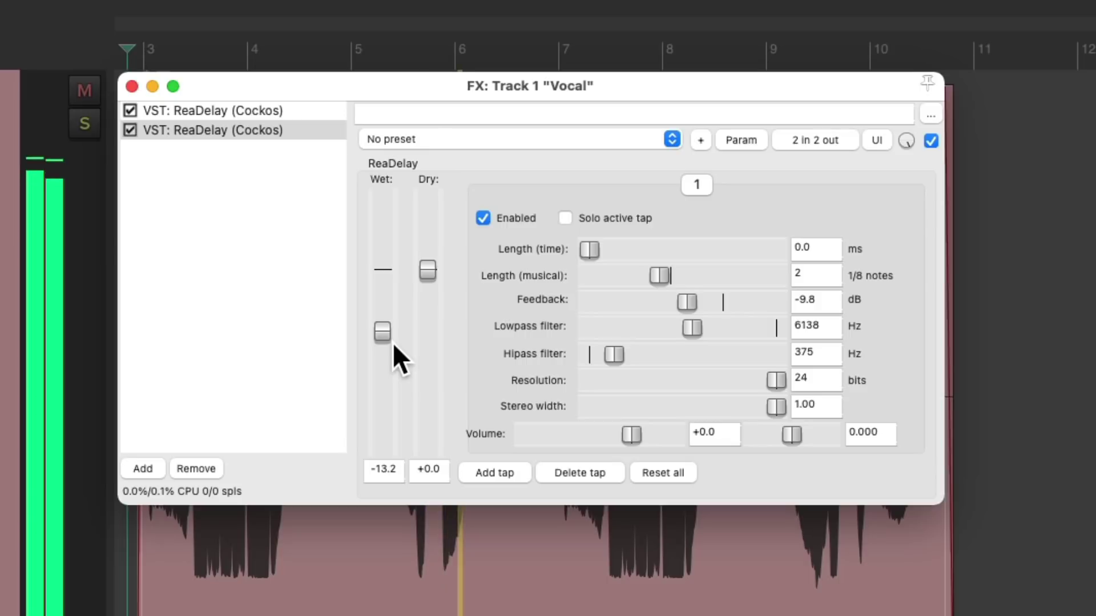
Bypass and re-enable both vocal ReaDelays to compare, then bring up the Add FX browser
left_click(129, 134)
left_click(203, 110)
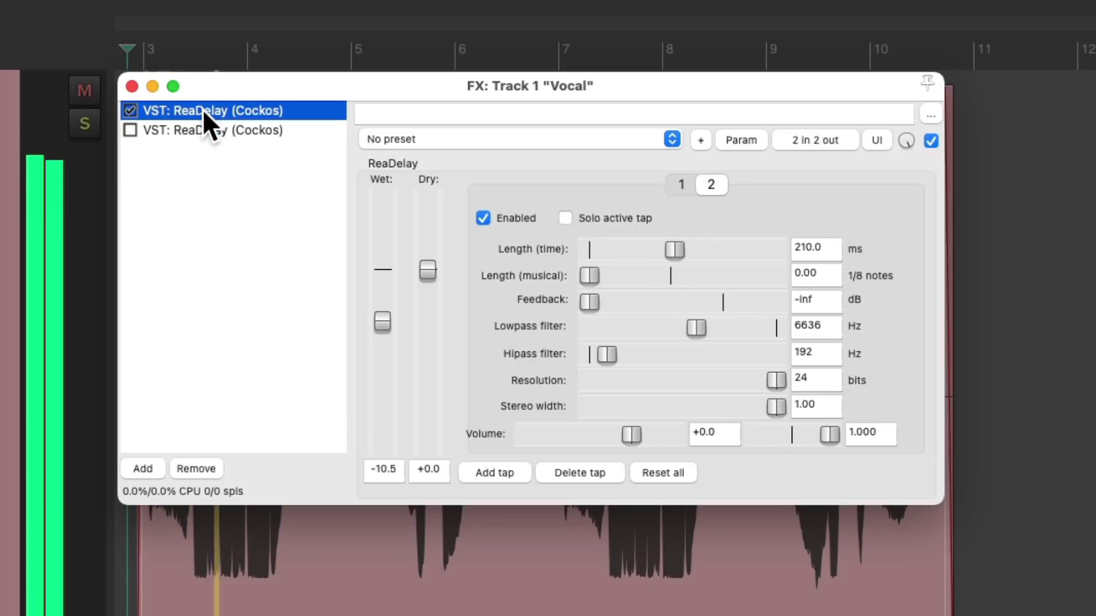
left_click(129, 109)
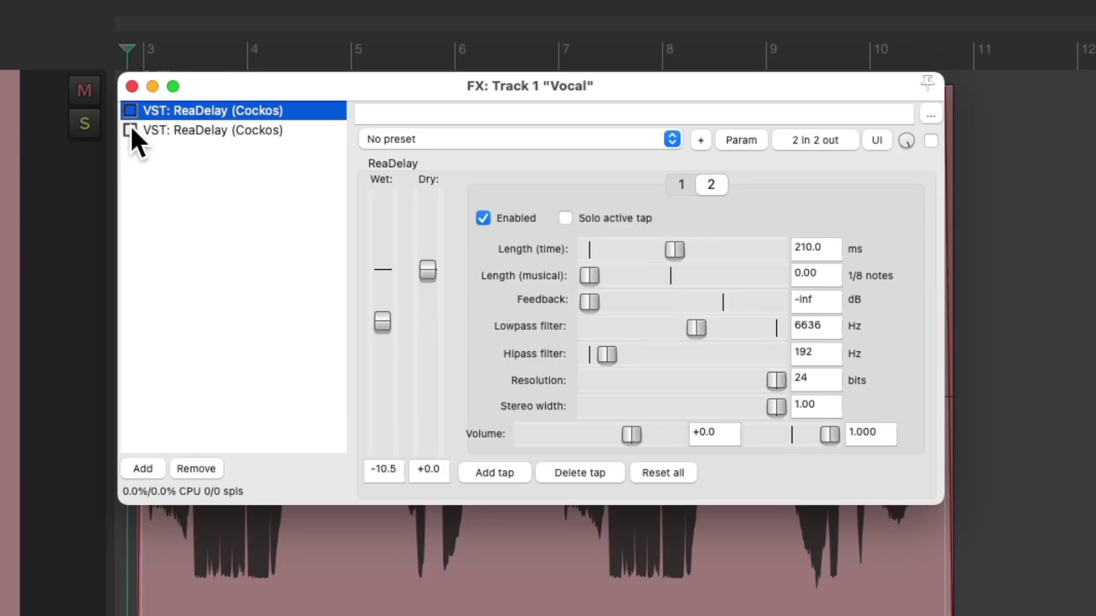
left_click(132, 130)
left_click(208, 128)
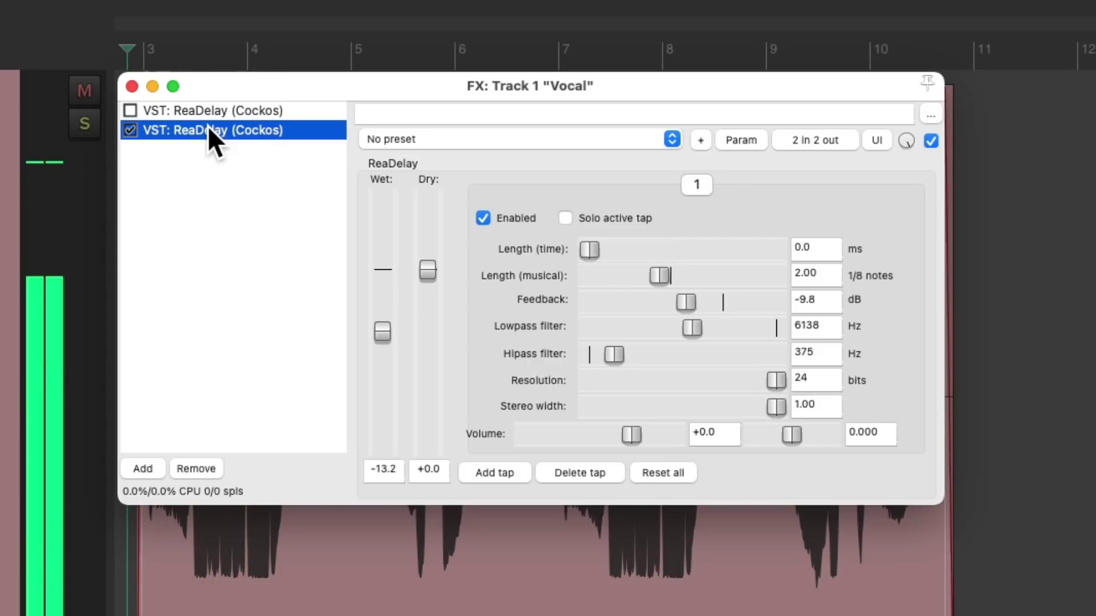
left_click(131, 110)
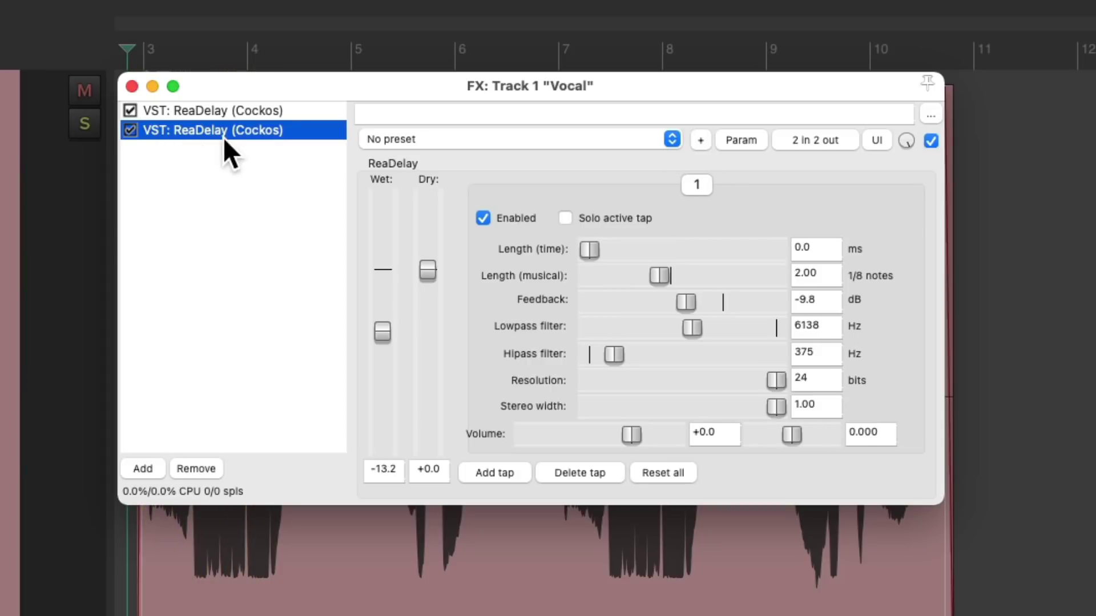
double_click(215, 191)
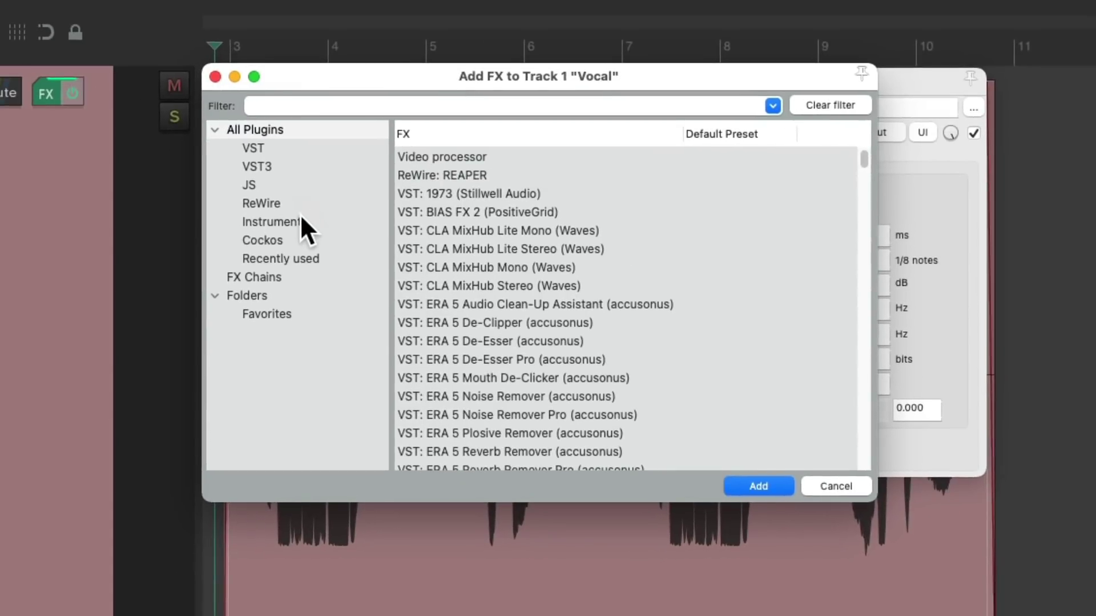
Add ReaVerbate from the Cockos plugins after the two ReaDelays on the Vocal track
left_click(297, 239)
scroll(619, 343, "down", 3)
left_click(564, 366)
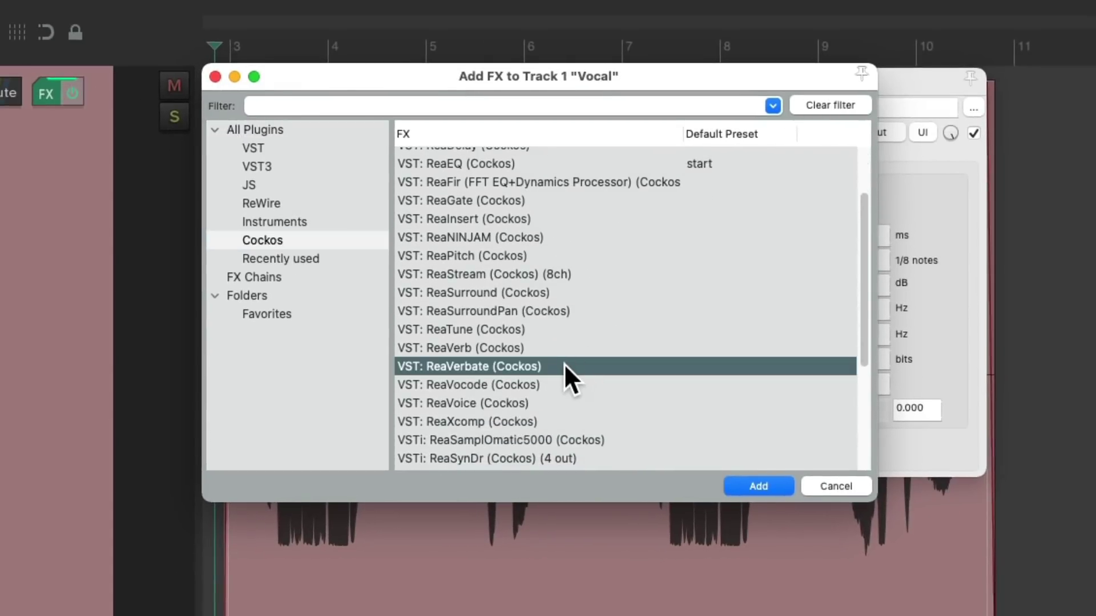
double_click(559, 367)
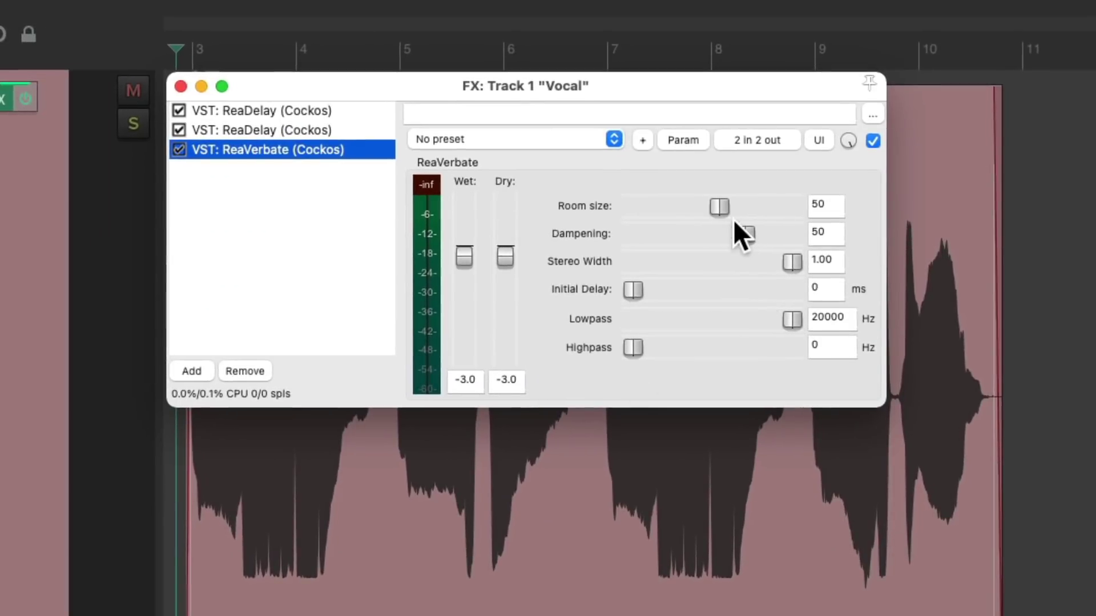
Enlarge the reverb room to 93 and set wet to about -15.7 dB with dry at +0.0, auditioning during playback
left_click_drag(733, 208, 765, 210)
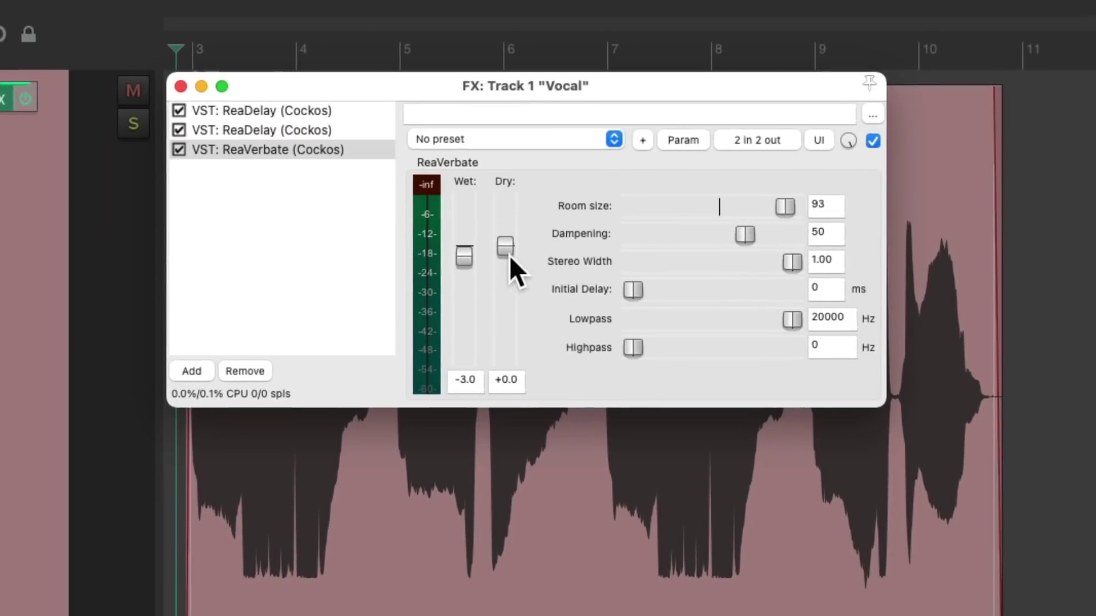
left_click_drag(465, 257, 465, 297)
key("space")
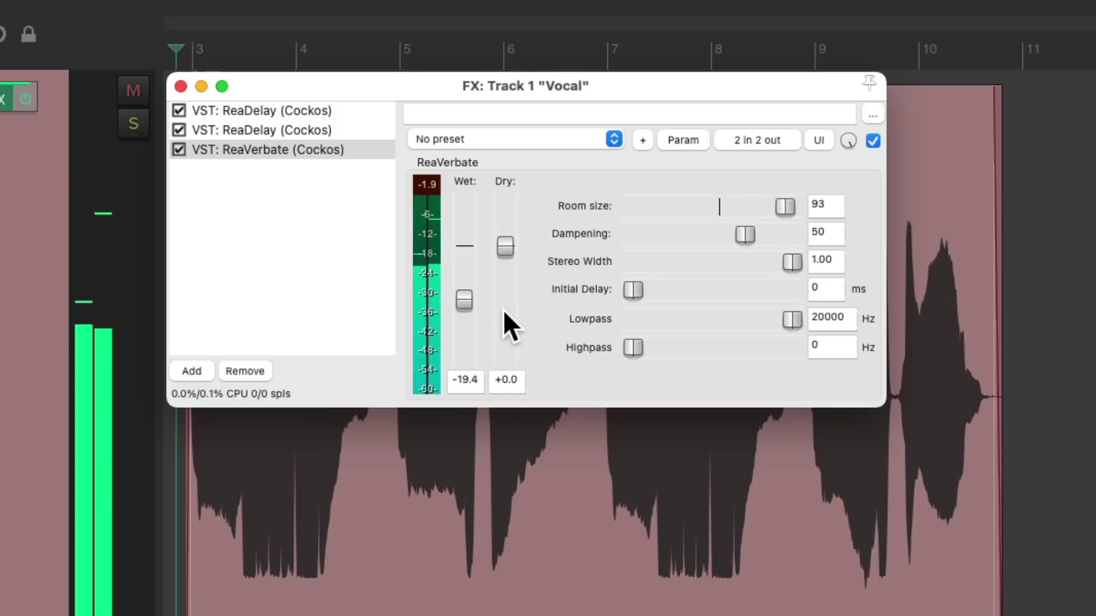
mouse_move(465, 299)
left_mouse_down()
mouse_move(464, 285)
mouse_move(466, 296)
left_mouse_up()
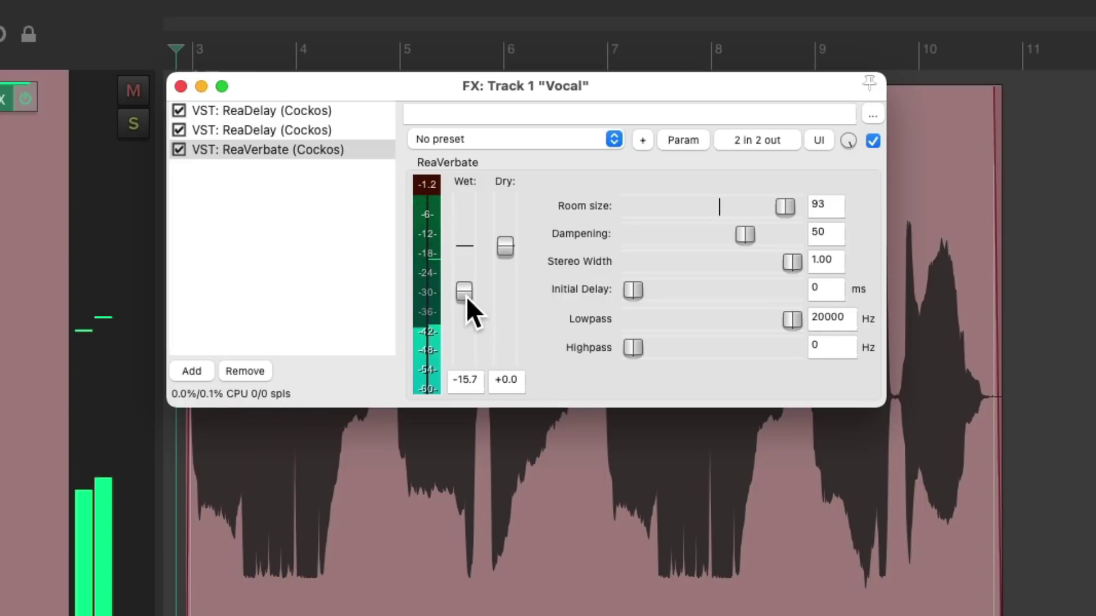
Check both ReaDelays and the ReaVerbate, then lower the reverb's wet level to -19.0 dB during playback
left_click(368, 112)
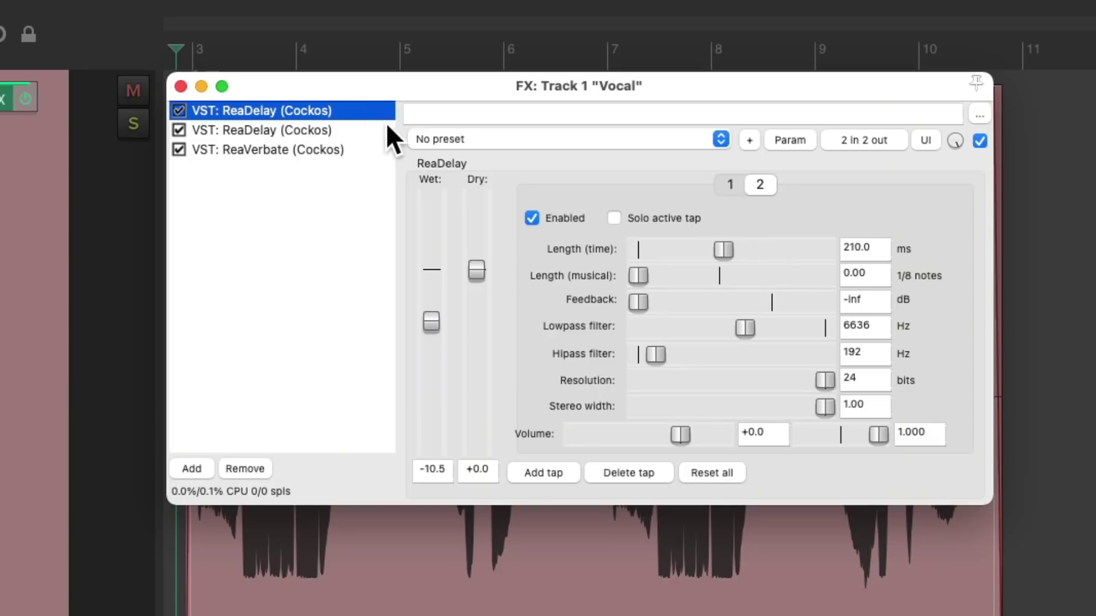
left_click(368, 131)
left_click(362, 150)
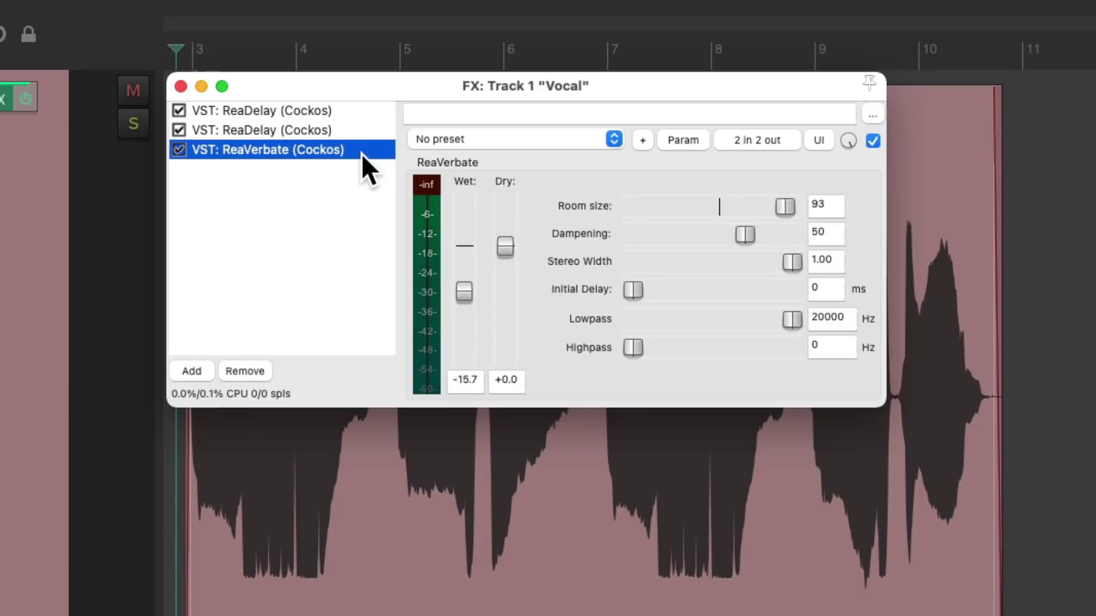
left_click(362, 214)
key("space")
left_click_drag(463, 282, 465, 292)
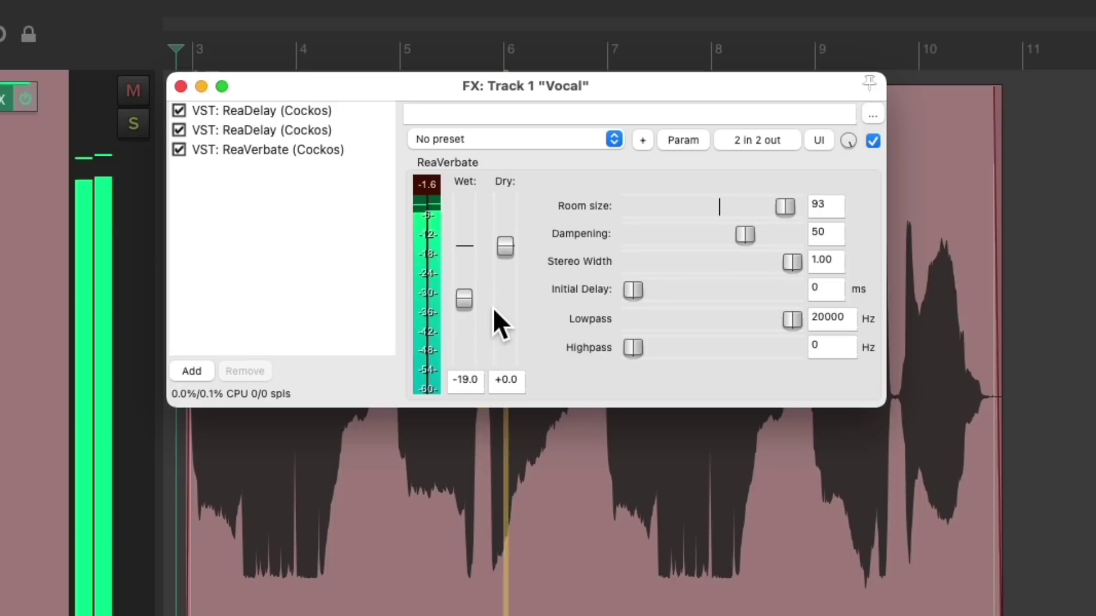